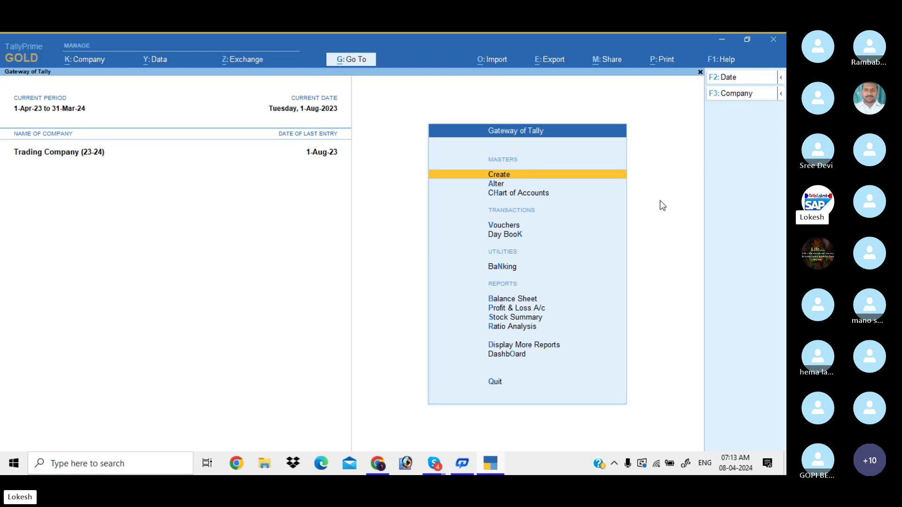
# Open the Profit & Loss A/c report of Trading Company (23-24) and show it in detailed format.
pyautogui.press('Down')
pyautogui.press('Down')
pyautogui.press('Down')
pyautogui.press('Down')
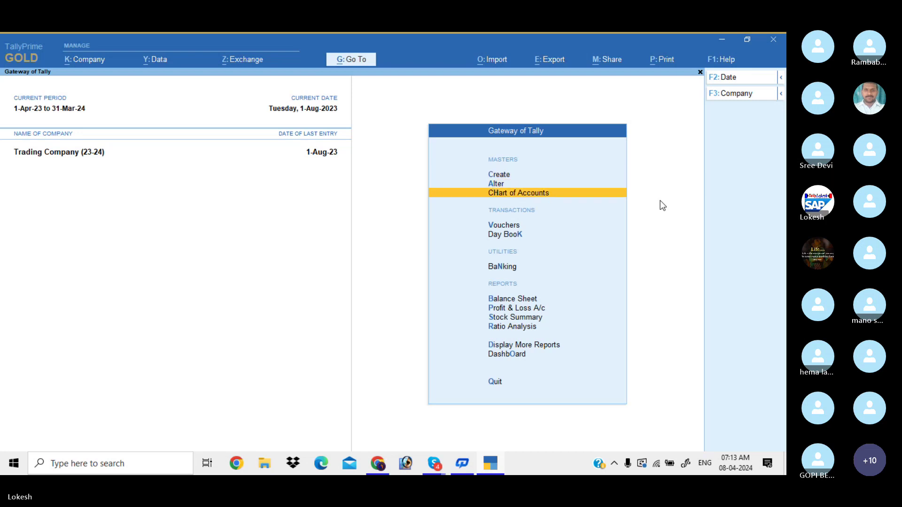
pyautogui.press('Down')
pyautogui.press('Down')
pyautogui.press('Down')
pyautogui.press('Return')
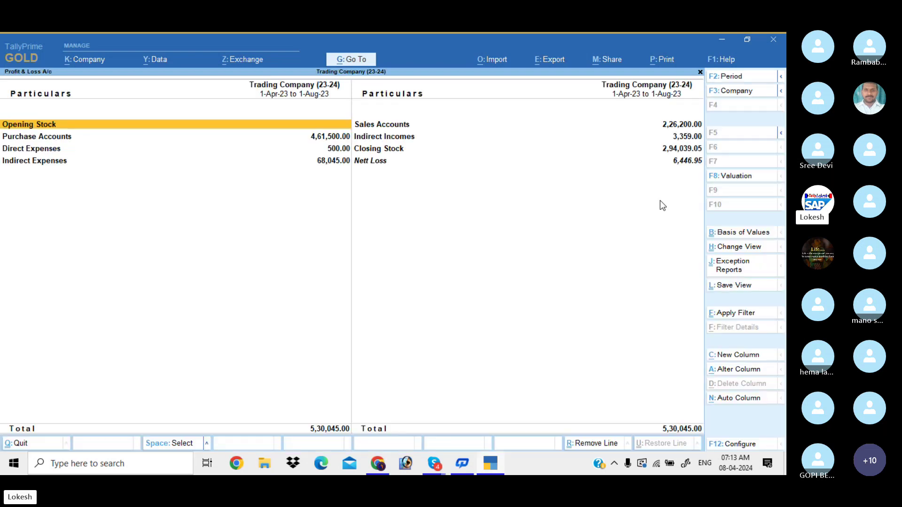
pyautogui.hotkey('alt', 'F5')
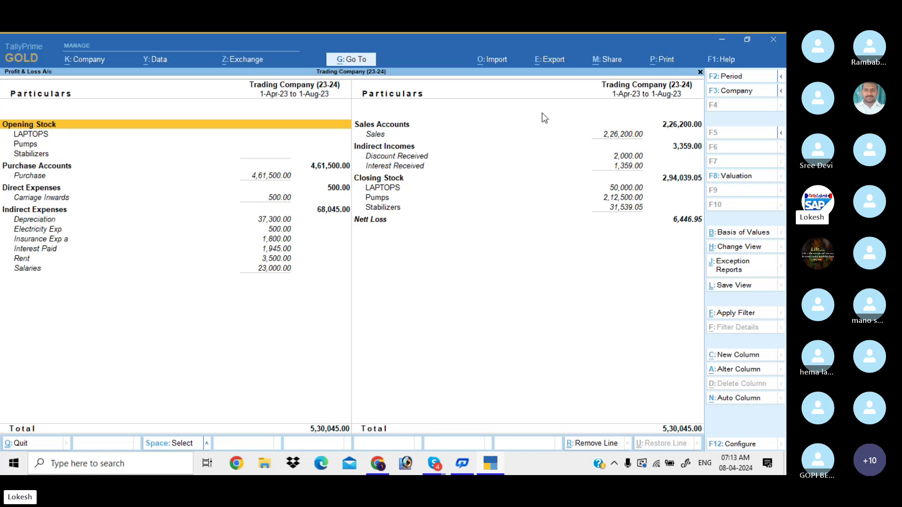
# Start exporting the current Profit & Loss report and open its export configuration.
pyautogui.click(550, 67)
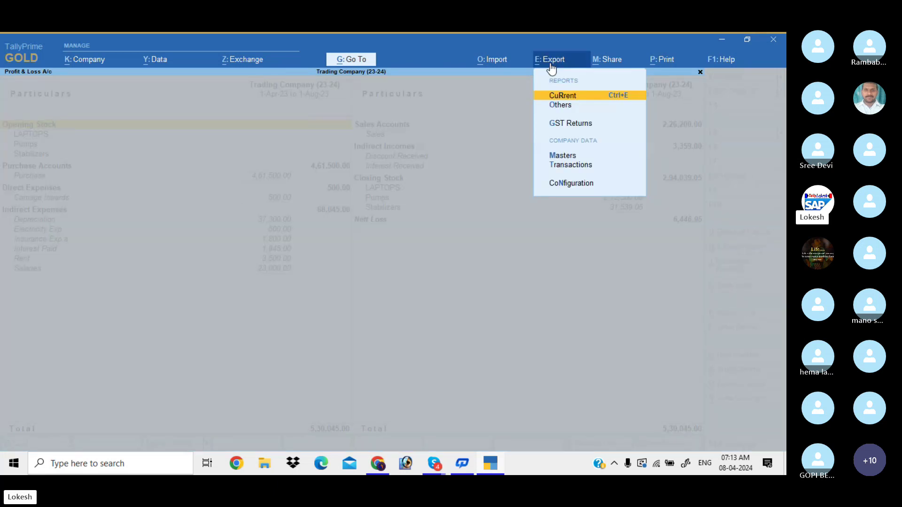
pyautogui.click(592, 96)
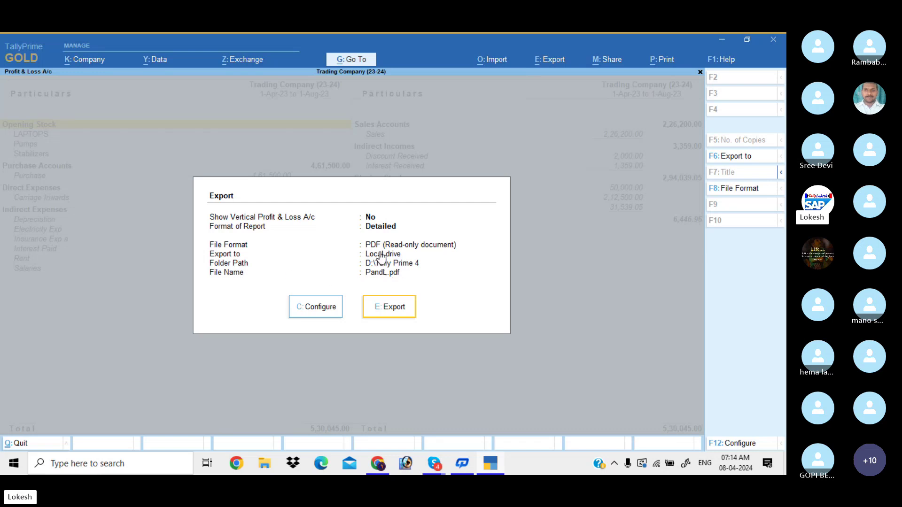
pyautogui.click(334, 311)
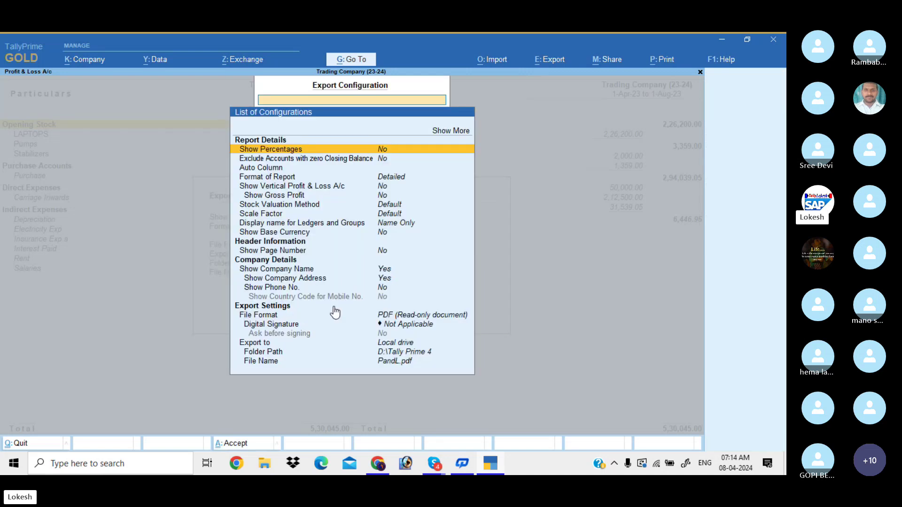
# Set the export file format to Excel (Spreadsheet) and export the report as PandL.xlsx to D:\Tally Prime 4.
pyautogui.click(397, 318)
pyautogui.click(397, 318)
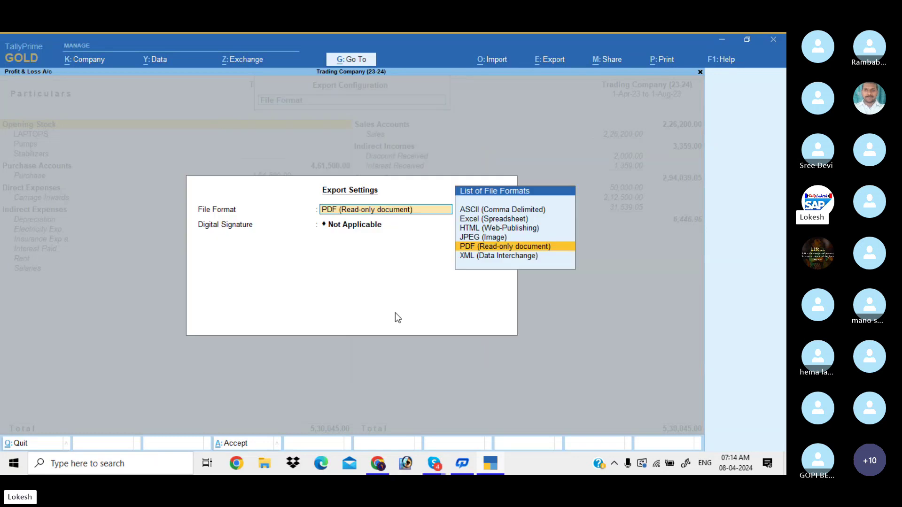
pyautogui.press('Up')
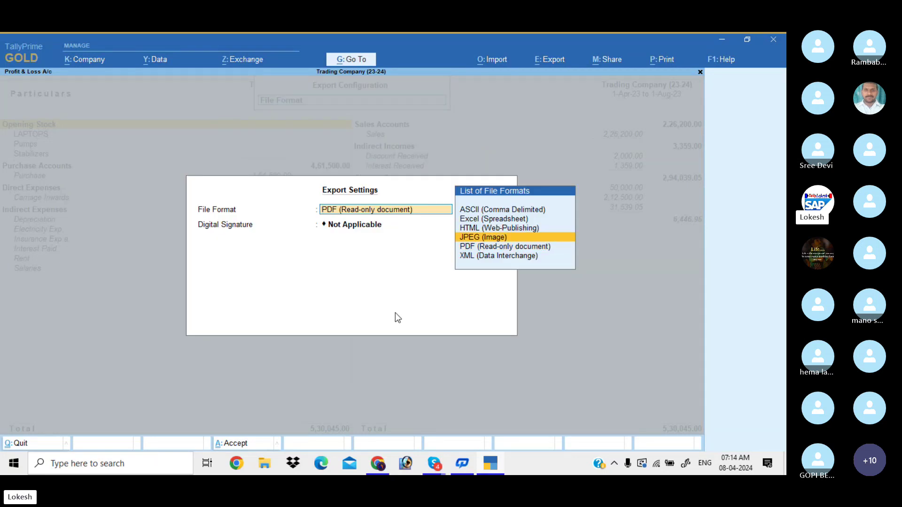
pyautogui.press('Up')
pyautogui.press('Up')
pyautogui.press('Up')
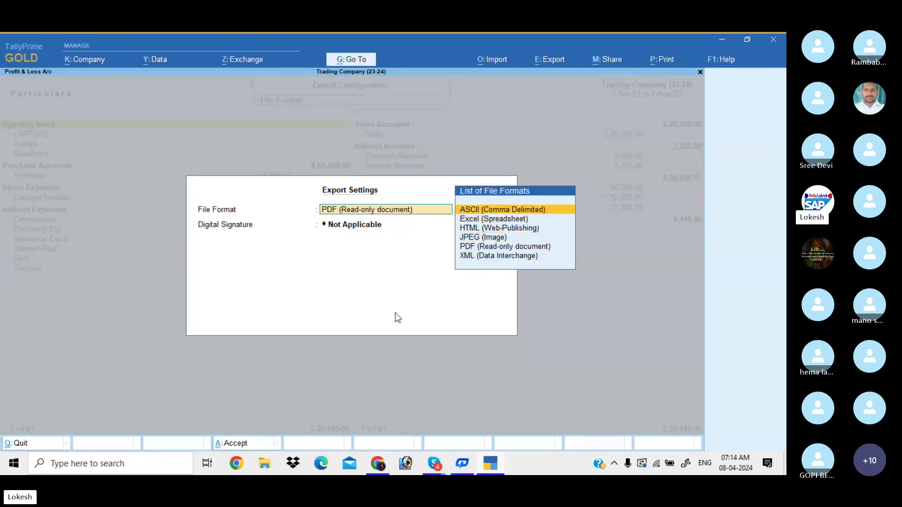
pyautogui.press('Down')
pyautogui.press('Down')
pyautogui.press('Down')
pyautogui.press('Down')
pyautogui.press('Down')
pyautogui.press('Up')
pyautogui.press('Up')
pyautogui.press('Up')
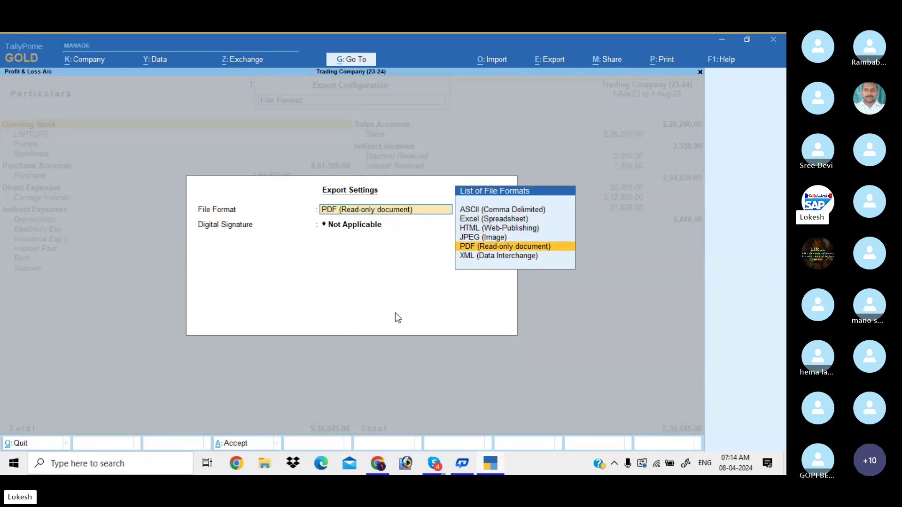
pyautogui.press('Up')
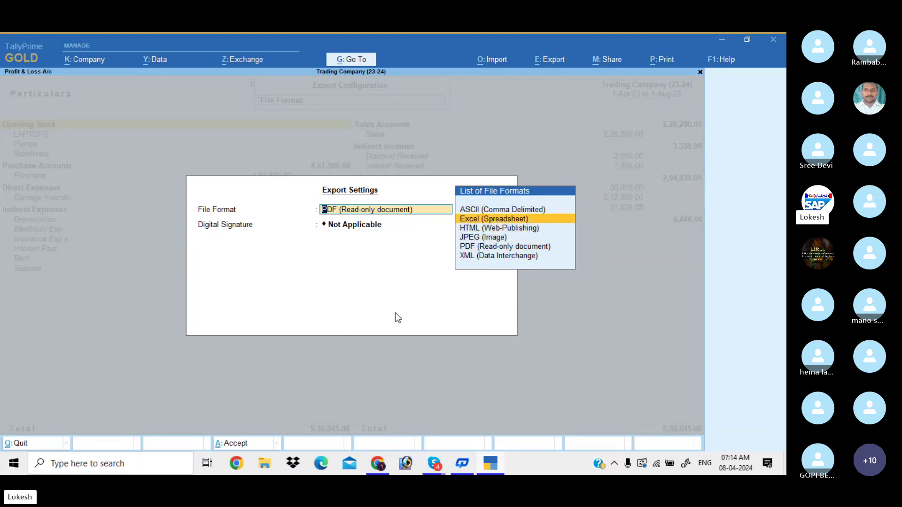
pyautogui.press('Return')
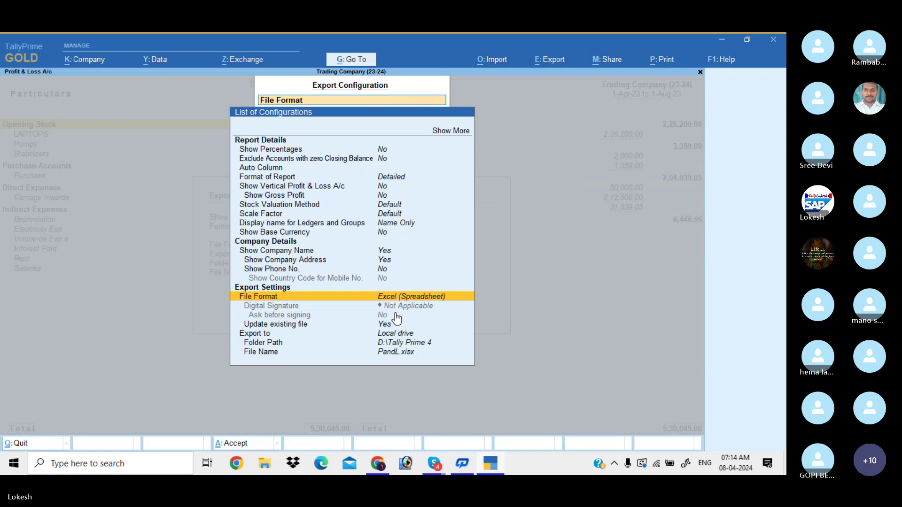
pyautogui.hotkey('ctrl', 'a')
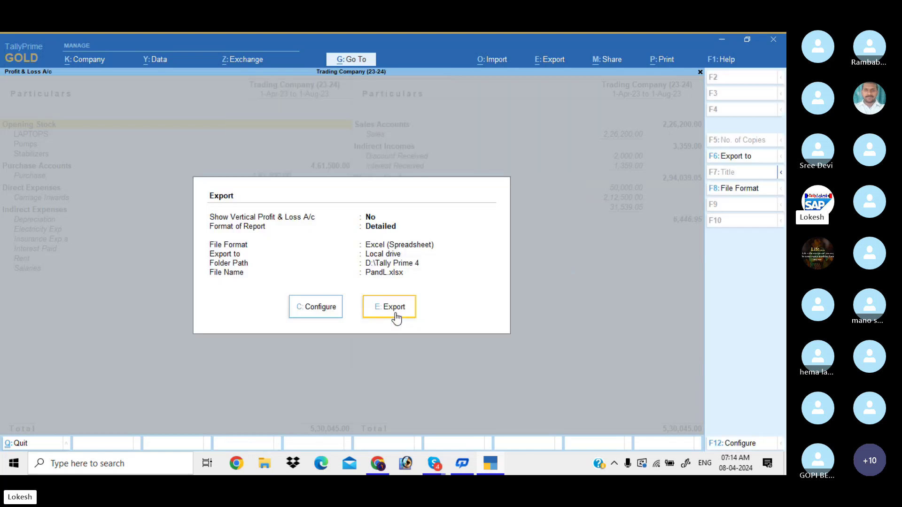
pyautogui.click(396, 318)
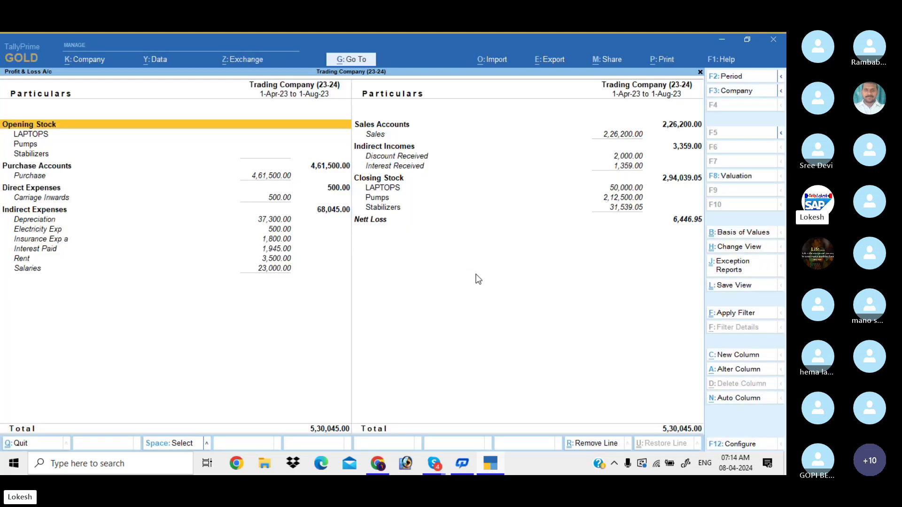
pyautogui.press('Right')
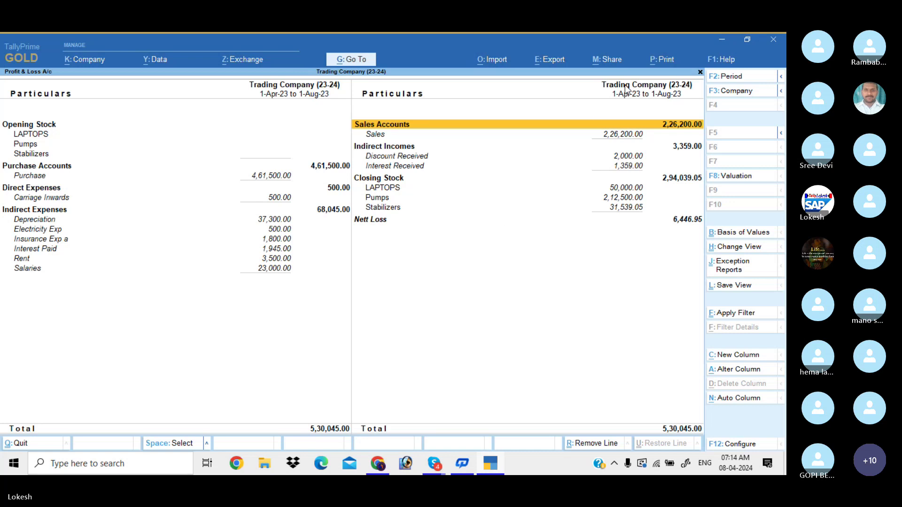
# Minimize the accounting window, open the TallyPrime shortcut's file location and open the exported PandL workbook in Excel.
pyautogui.click(722, 42)
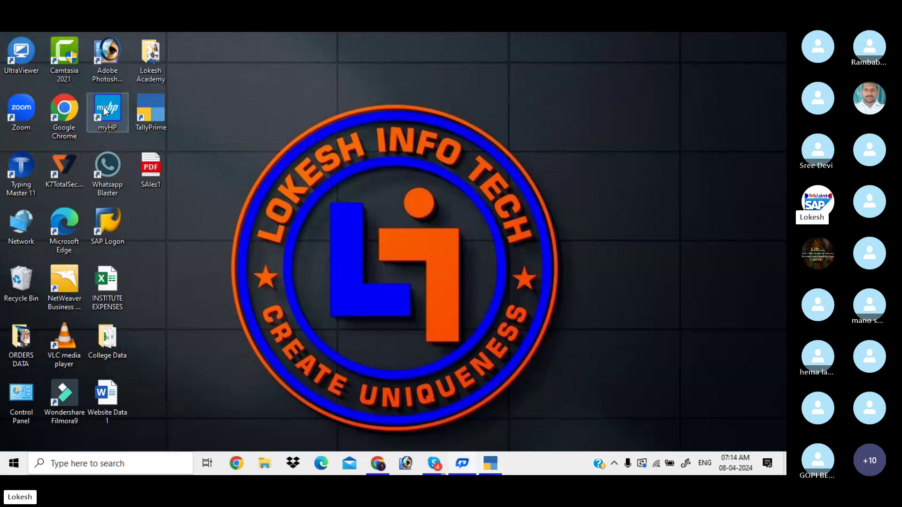
pyautogui.click(156, 117)
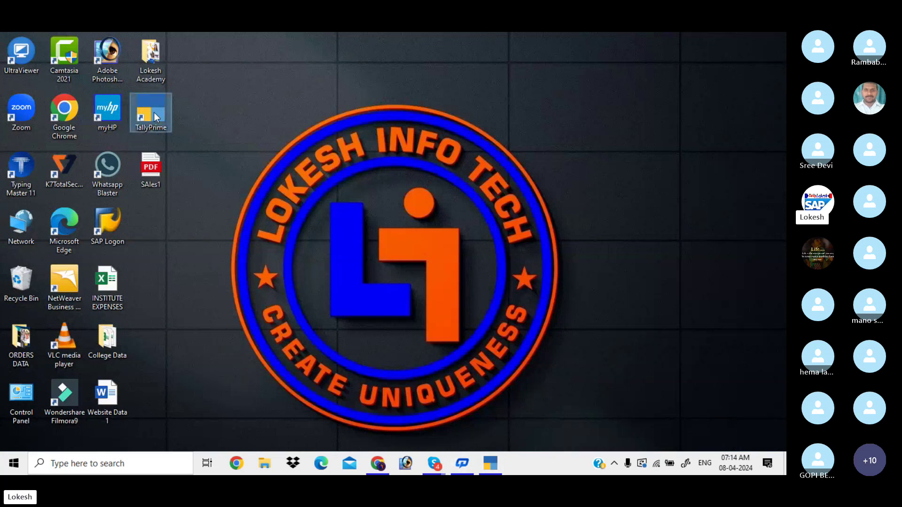
pyautogui.rightClick(156, 117)
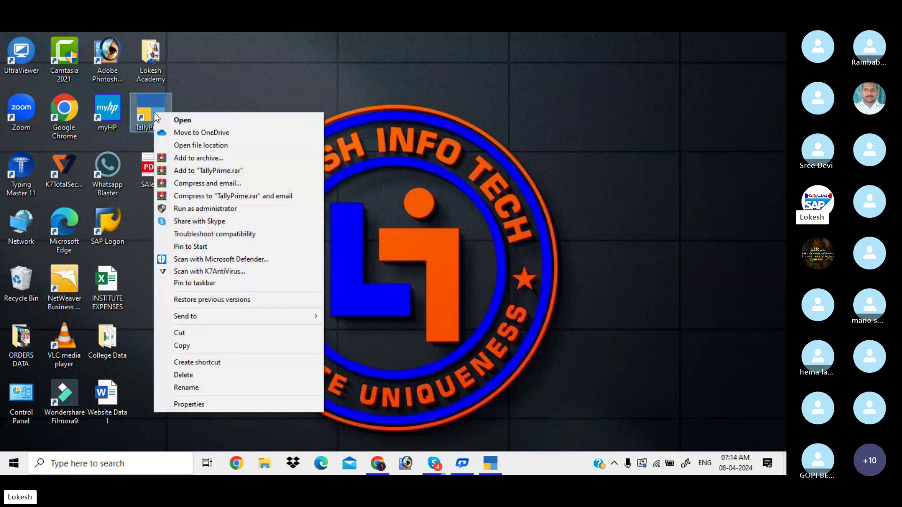
pyautogui.click(218, 146)
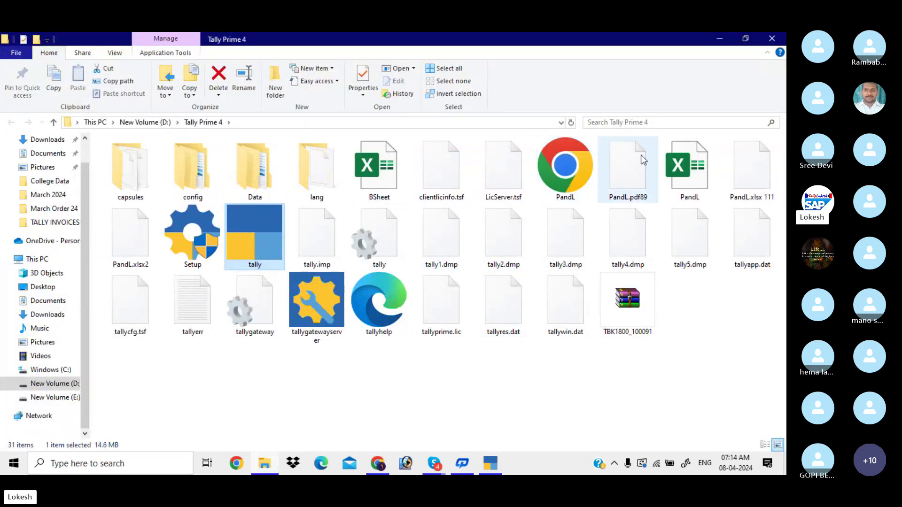
pyautogui.click(689, 176)
pyautogui.doubleClick(689, 176)
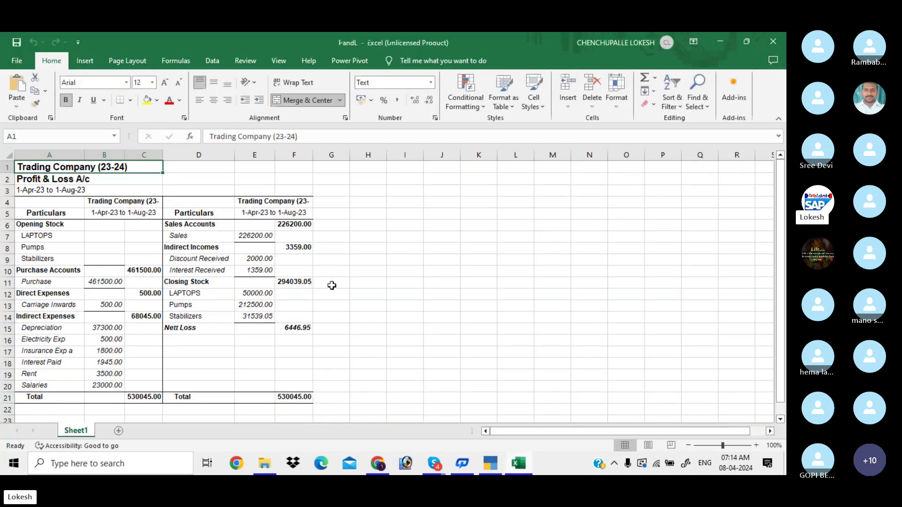
# Zoom the sheet to 130% and set the Carriage Inwards amount in cell B13 to 10000.
pyautogui.click(292, 293)
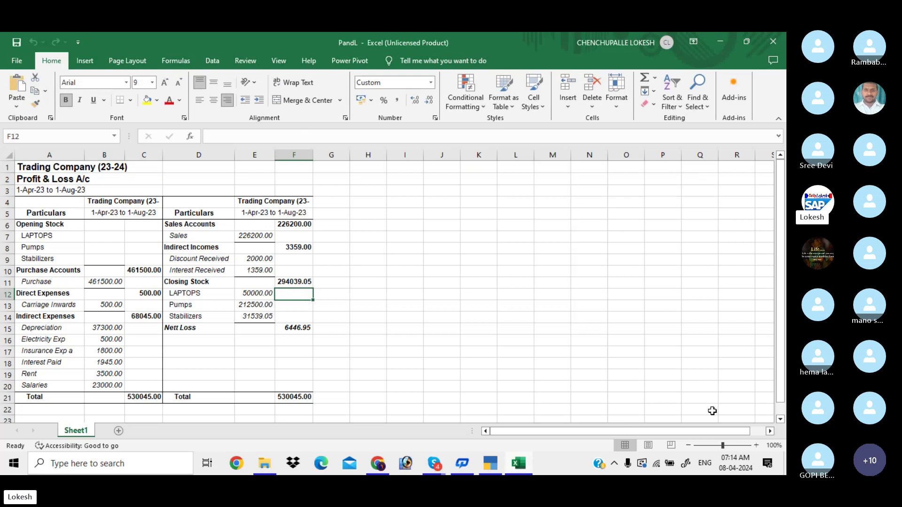
pyautogui.click(755, 446)
pyautogui.click(756, 445)
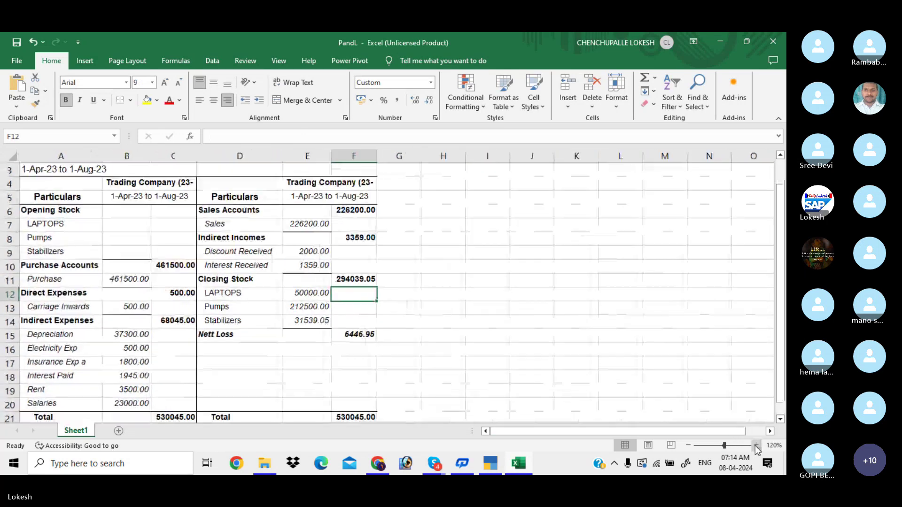
pyautogui.click(756, 446)
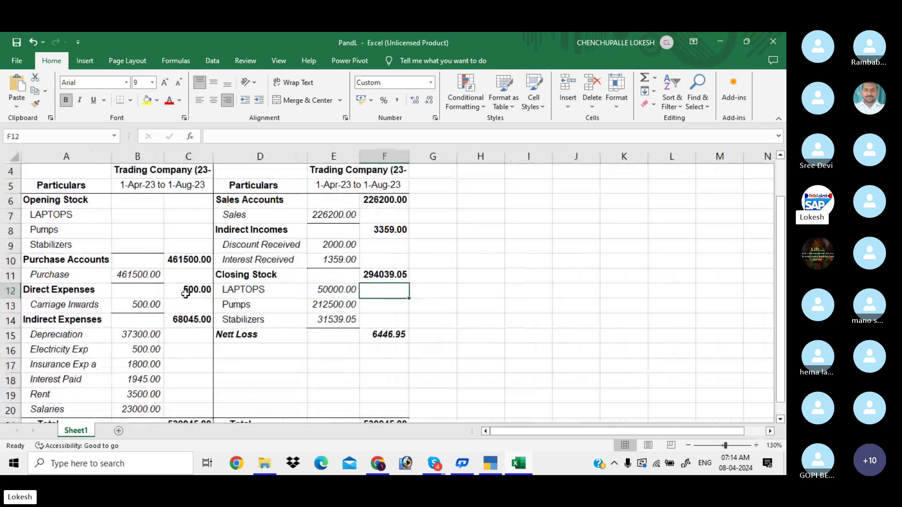
pyautogui.click(138, 304)
pyautogui.write('10000')
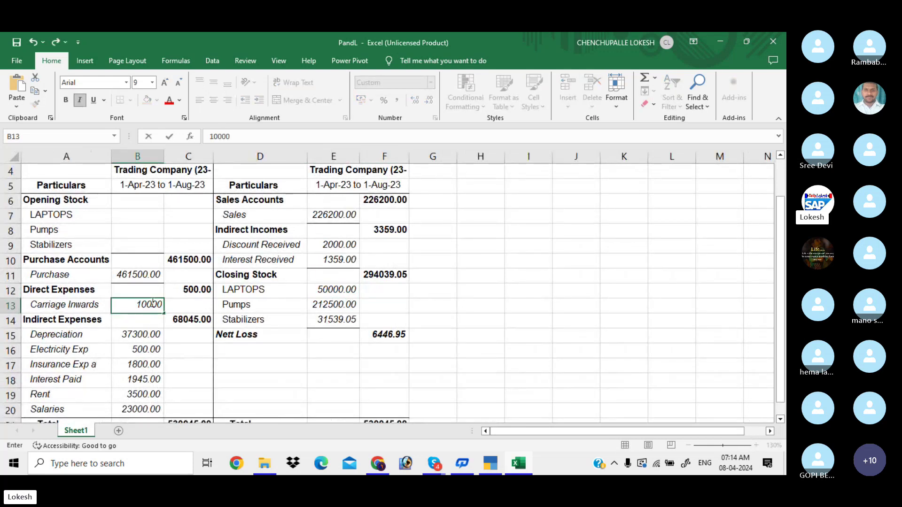
pyautogui.click(291, 302)
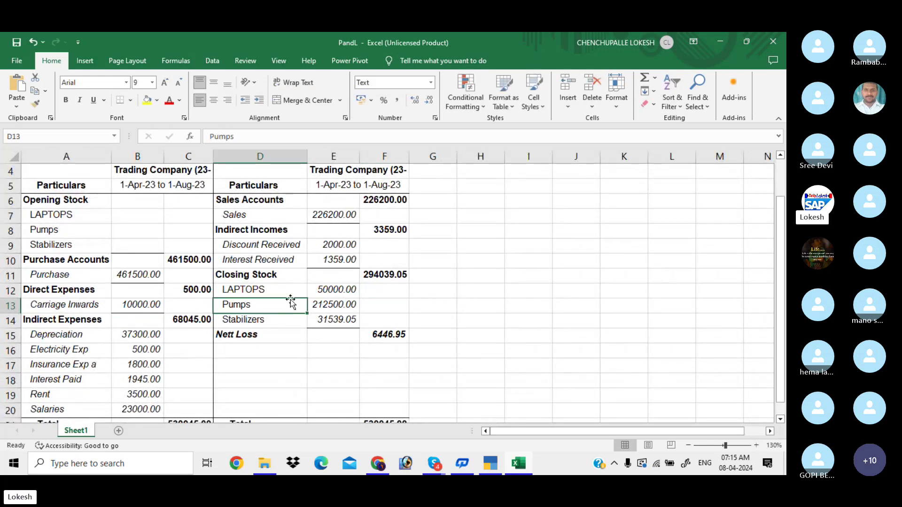
pyautogui.moveTo(780, 235); pyautogui.dragTo(779, 198)
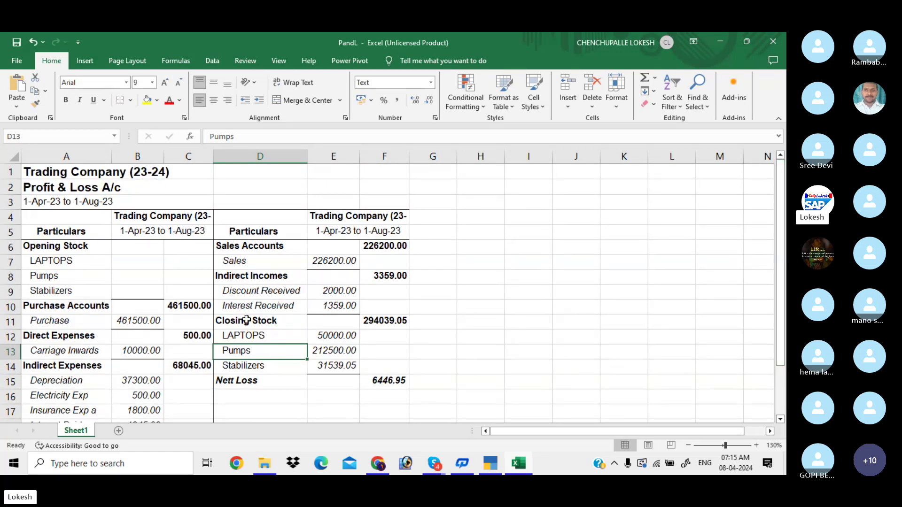
pyautogui.click(306, 333)
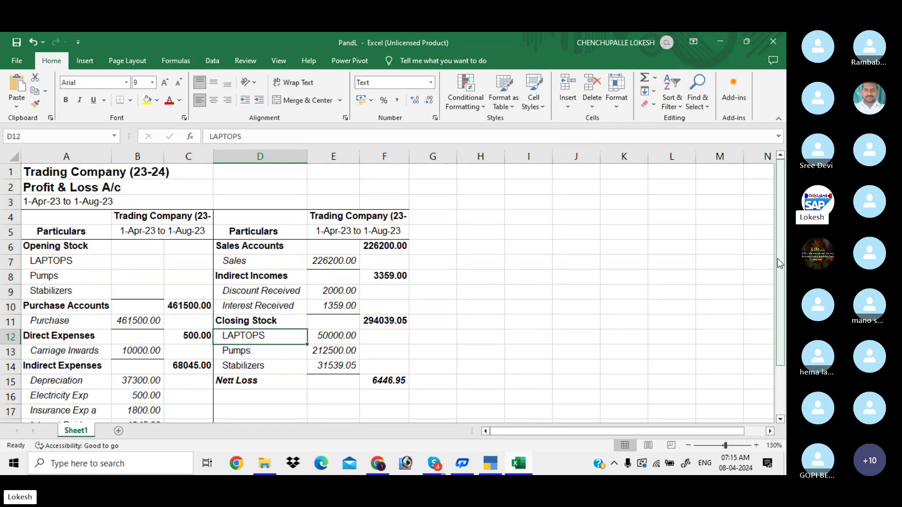
pyautogui.hotkey('alt', 'Tab')
pyautogui.hotkey('alt', 'Tab')
pyautogui.hotkey('alt', 'Tab')
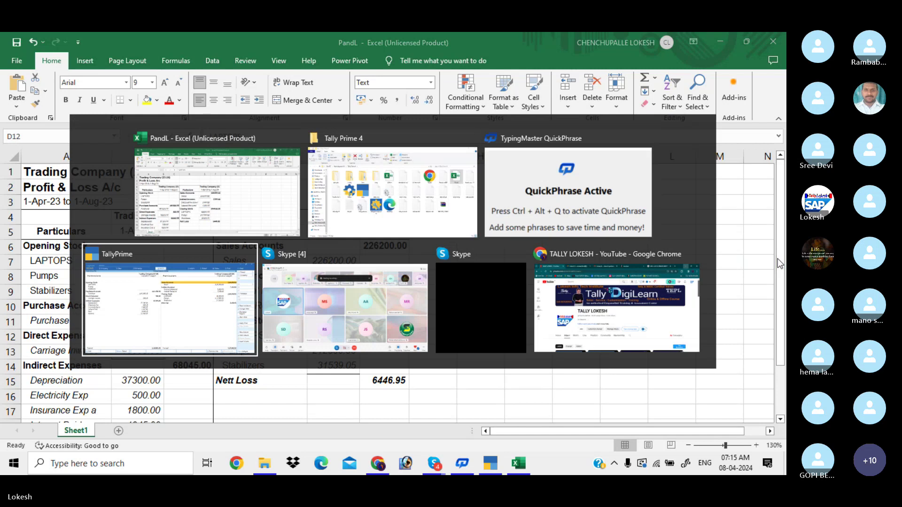
pyautogui.hotkey('alt', 'Tab')
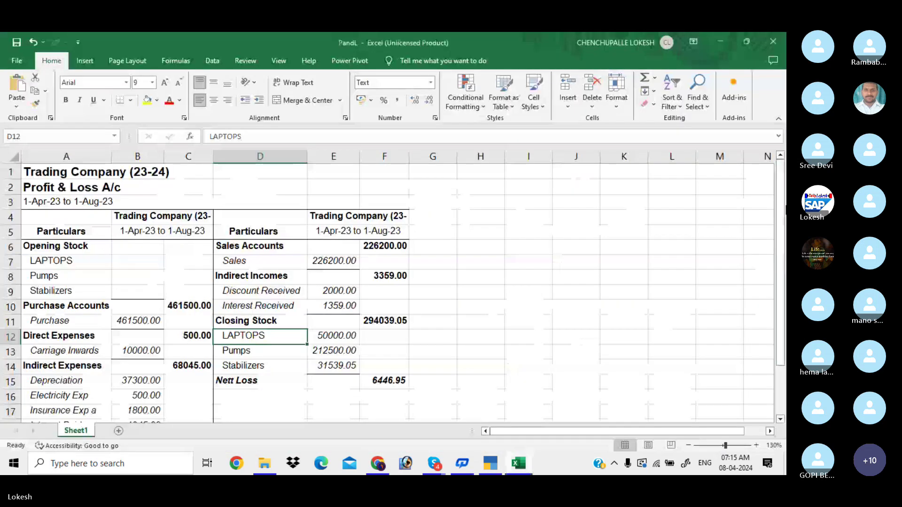
# Close the PandL workbook without saving the changes and return to the Tally Prime 4 folder.
pyautogui.click(479, 300)
pyautogui.click(664, 261)
pyautogui.click(775, 41)
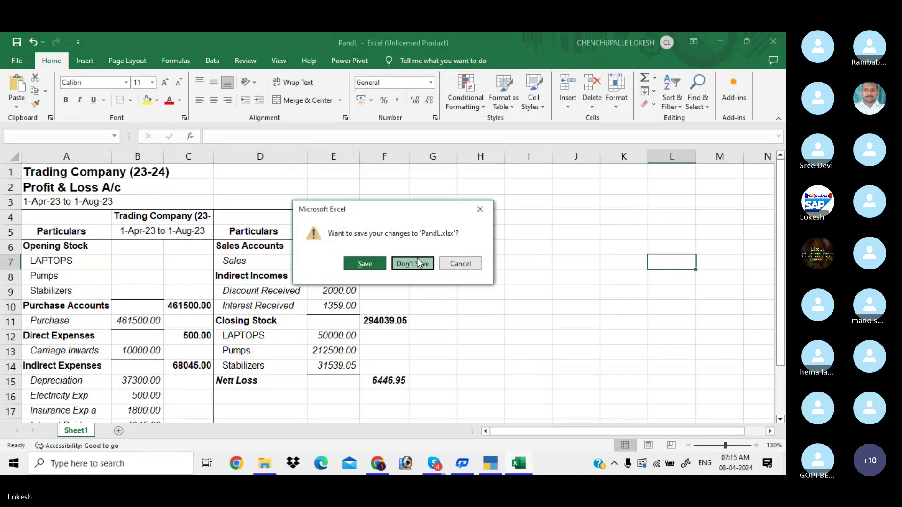
pyautogui.click(419, 263)
pyautogui.hotkey('alt', 'Tab')
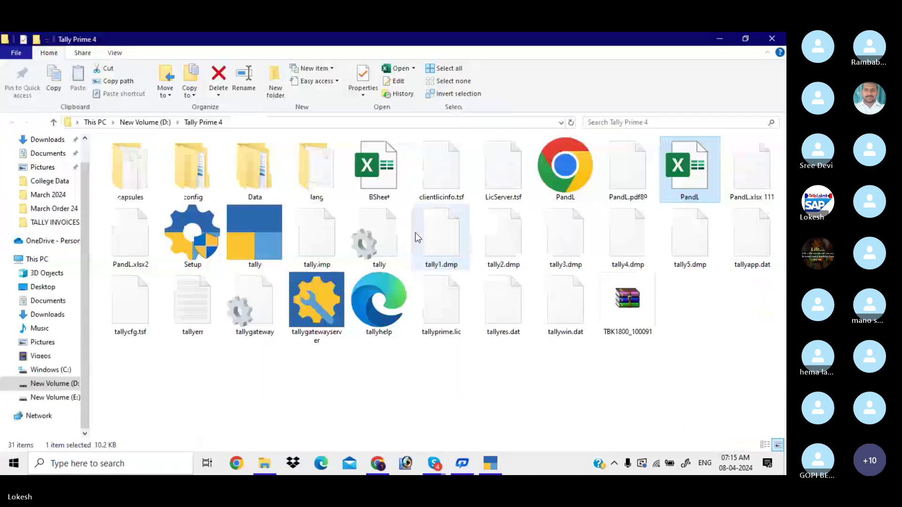
# Delete the BSheet and PandL Excel files from the Tally Prime 4 folder.
pyautogui.click(385, 176)
pyautogui.press('Delete')
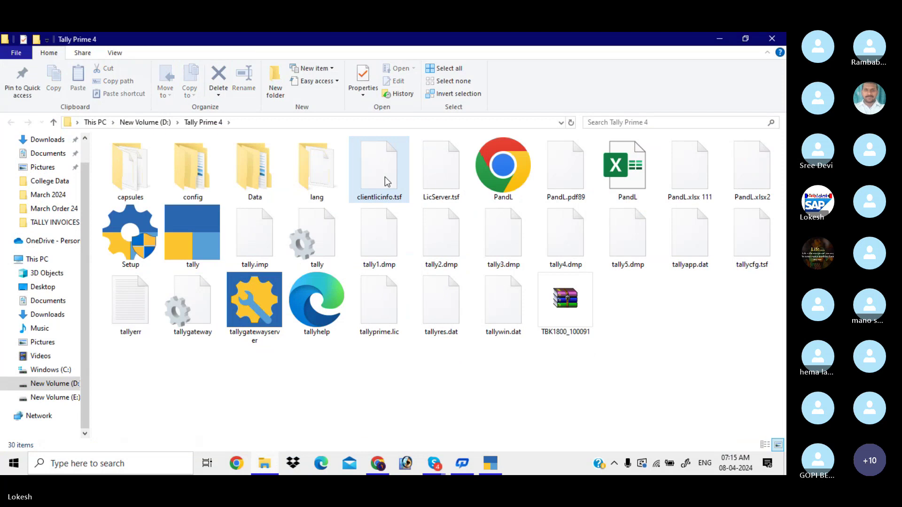
pyautogui.click(616, 204)
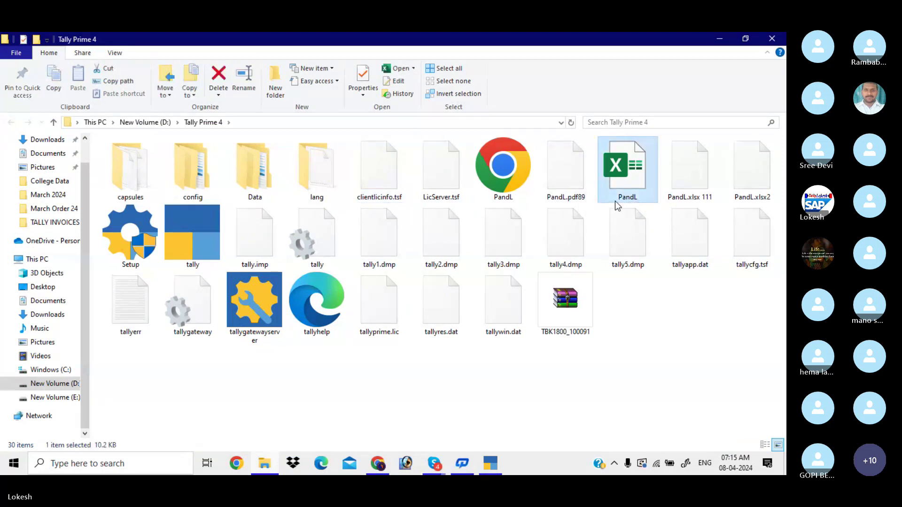
pyautogui.press('Delete')
# Switch to TallyPrime and export the current Profit & Loss report with the file format set to JPEG (Image).
pyautogui.hotkey('alt', 'Tab')
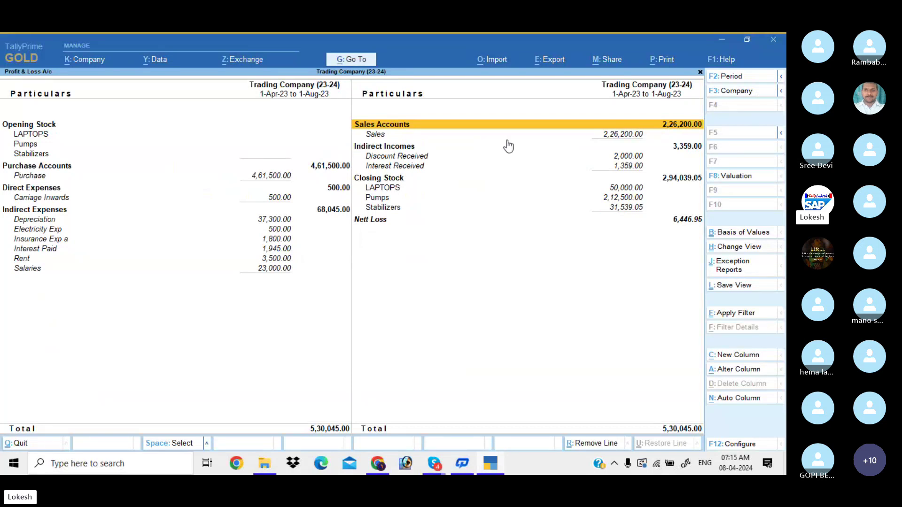
pyautogui.click(561, 61)
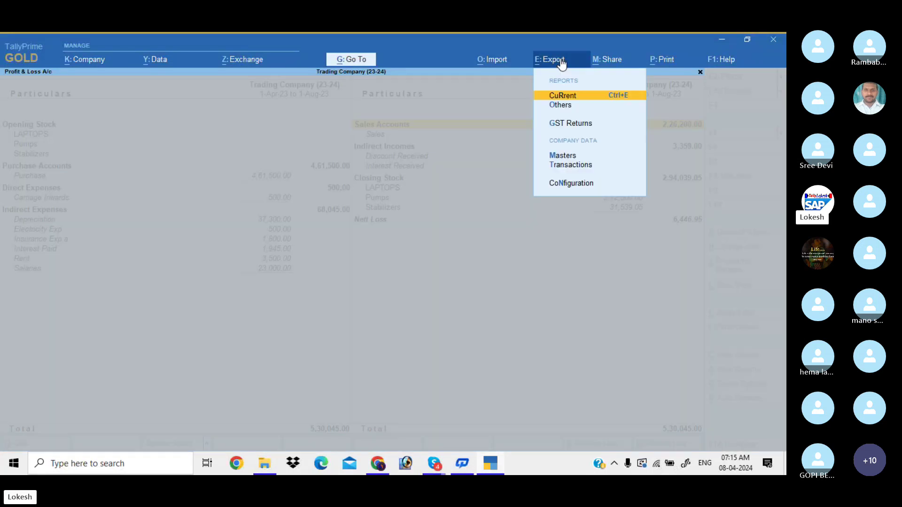
pyautogui.click(584, 98)
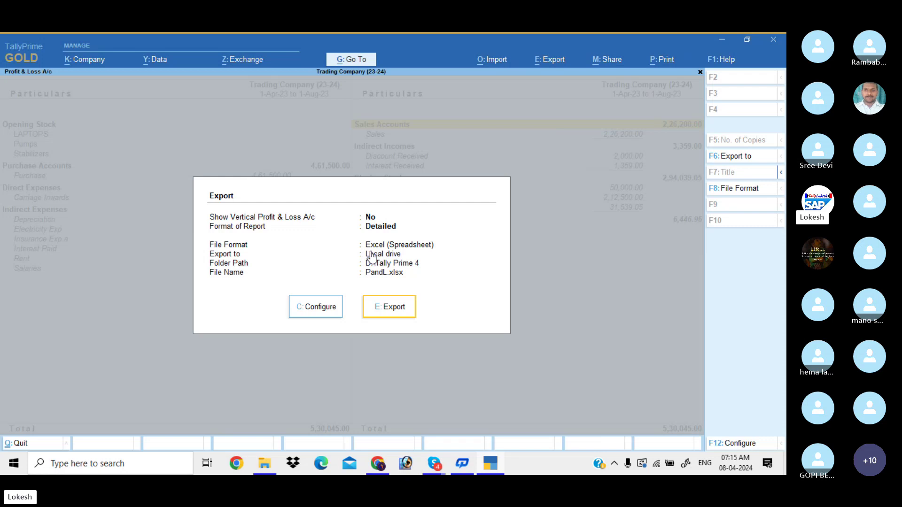
pyautogui.click(329, 308)
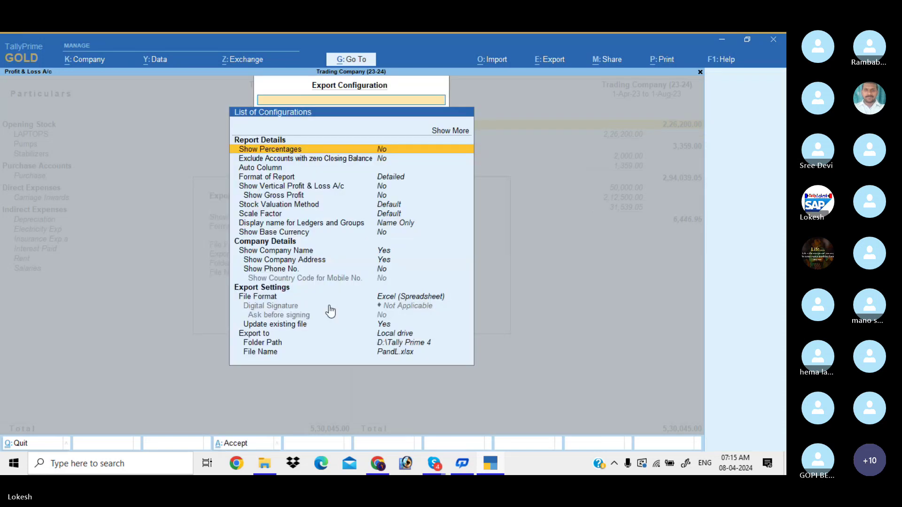
pyautogui.click(410, 297)
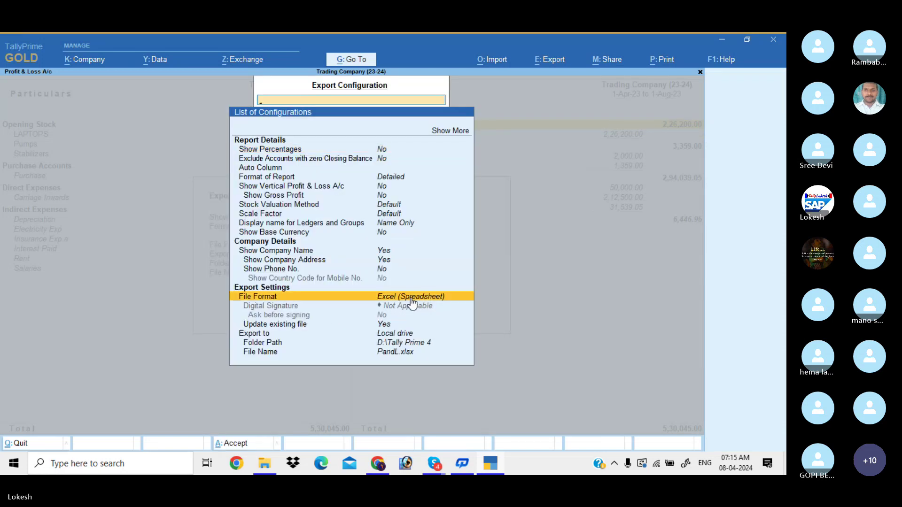
pyautogui.click(411, 298)
pyautogui.press('Down')
pyautogui.press('Down')
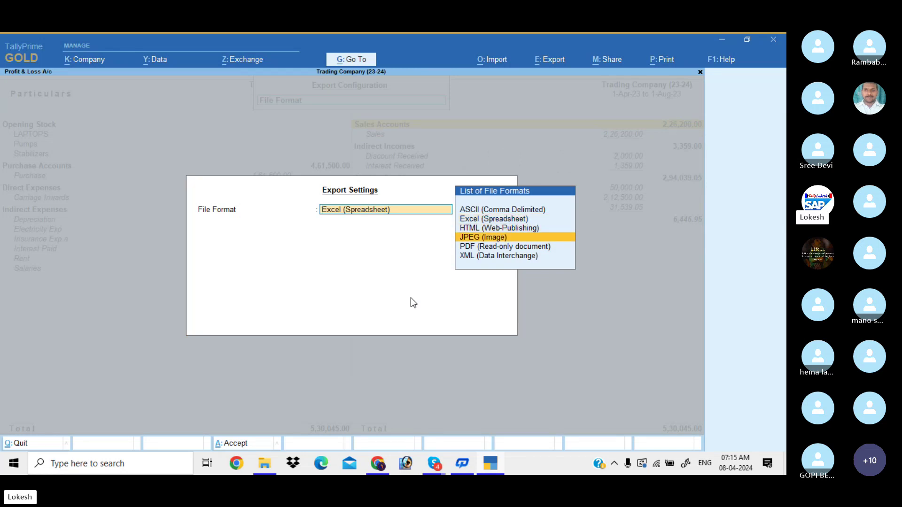
pyautogui.press('Return')
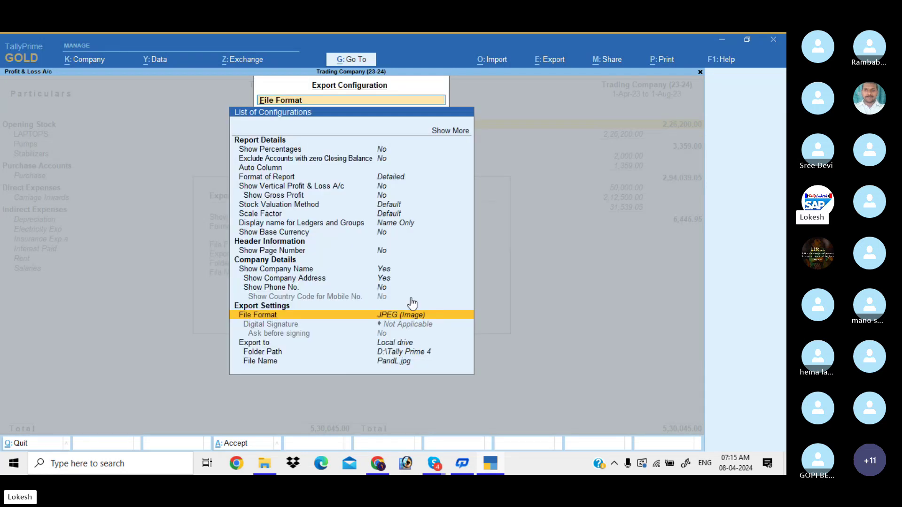
pyautogui.hotkey('ctrl', 'a')
pyautogui.click(402, 310)
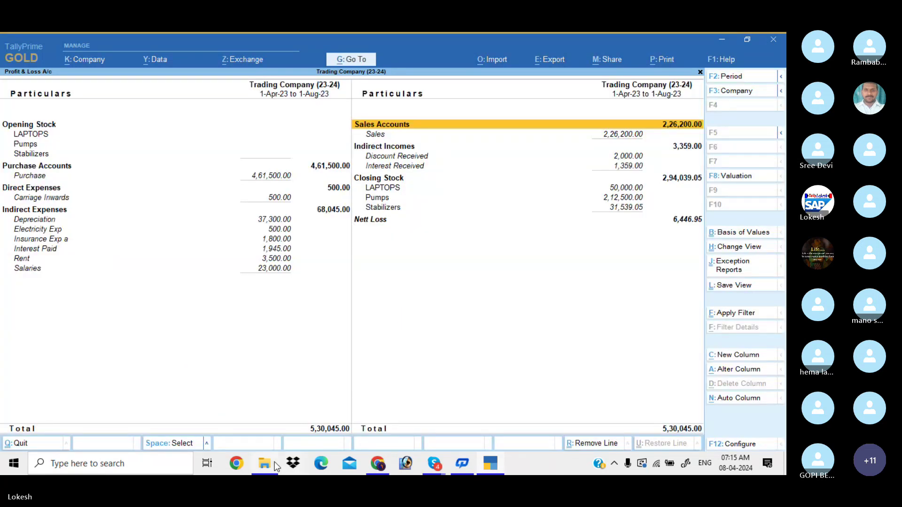
# Open the exported PandL image from the Tally Prime 4 folder, check the whole report, and close it.
pyautogui.moveTo(277, 467)
pyautogui.click(278, 421)
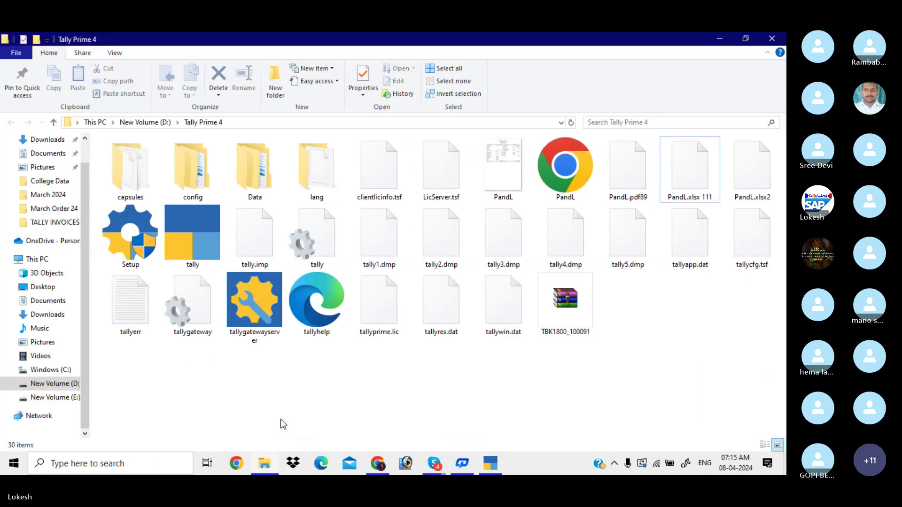
pyautogui.click(513, 183)
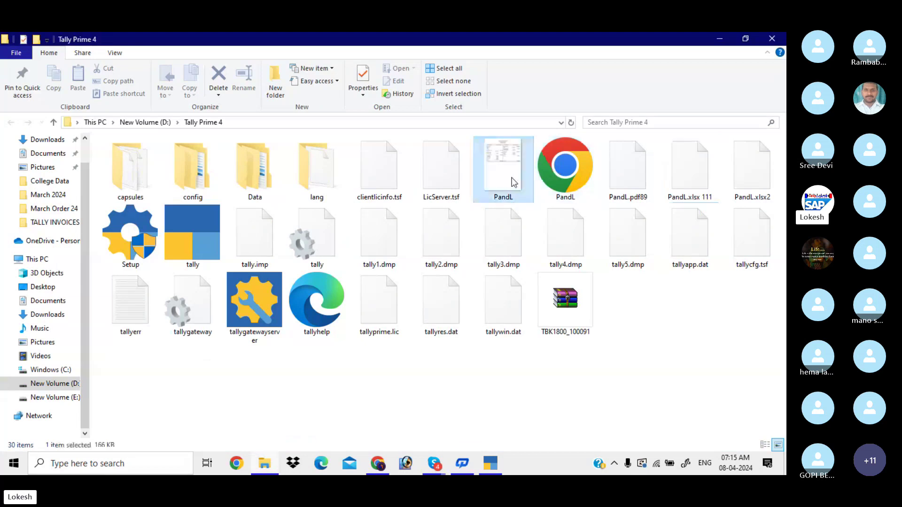
pyautogui.doubleClick(514, 182)
pyautogui.scroll(5, 461, 222)
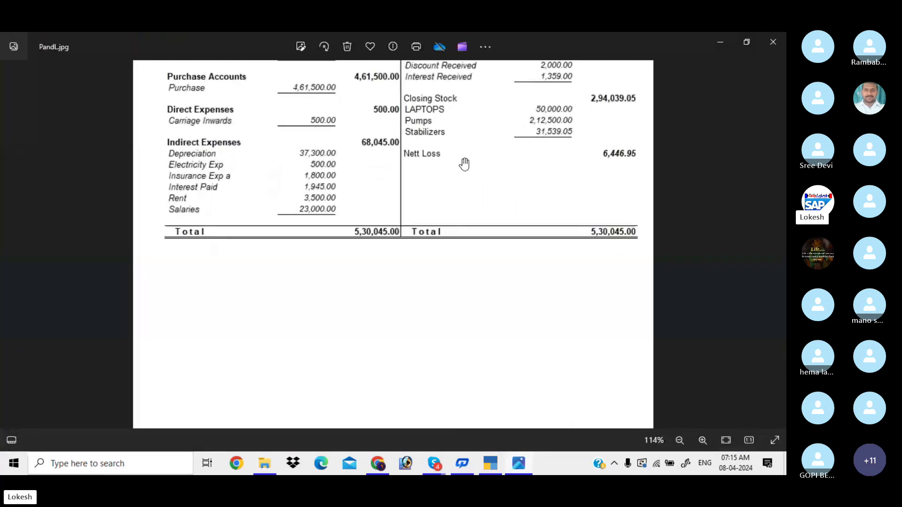
pyautogui.moveTo(465, 150); pyautogui.dragTo(451, 310)
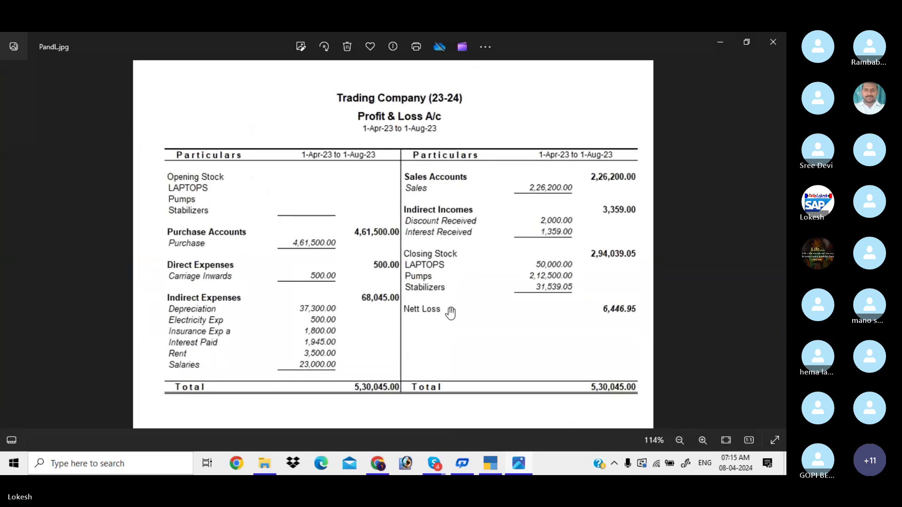
pyautogui.click(772, 43)
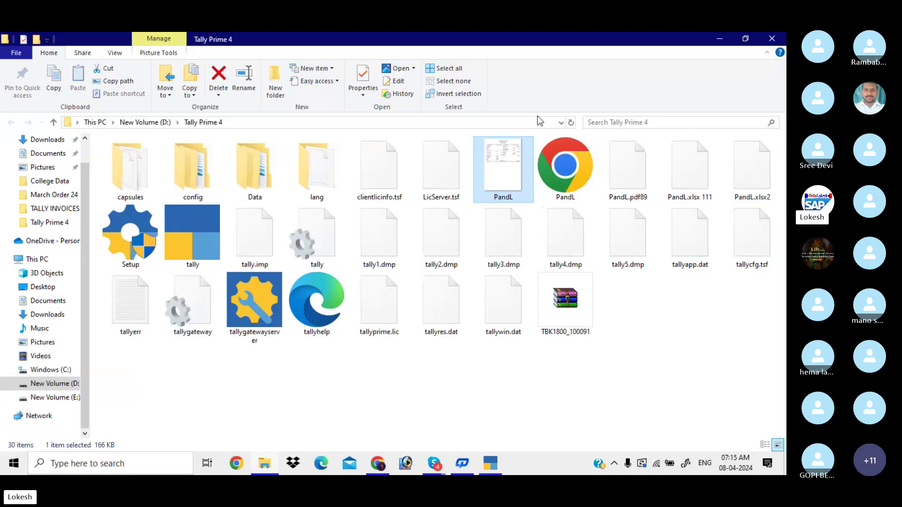
# Return to TallyPrime and export the Profit & Loss report as PDF (Read-only document) with Digital Signature Not Applicable.
pyautogui.hotkey('alt', 'Tab')
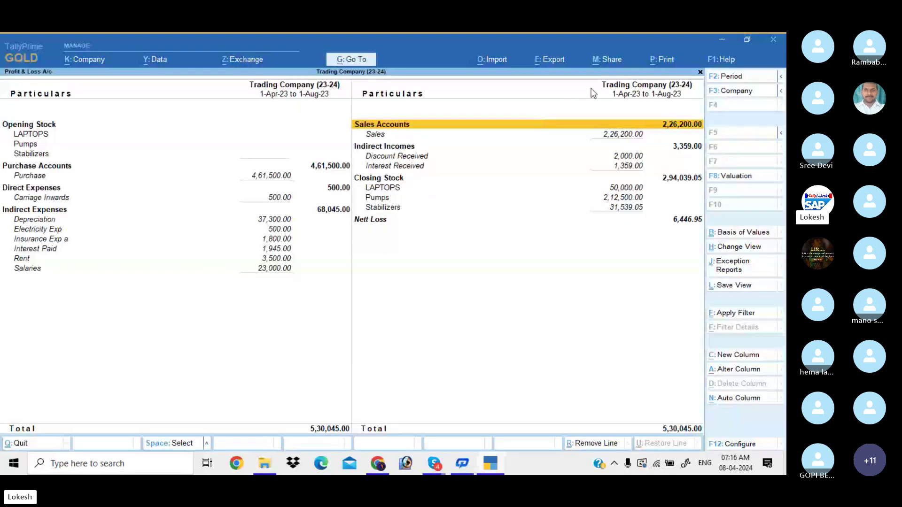
pyautogui.click(560, 65)
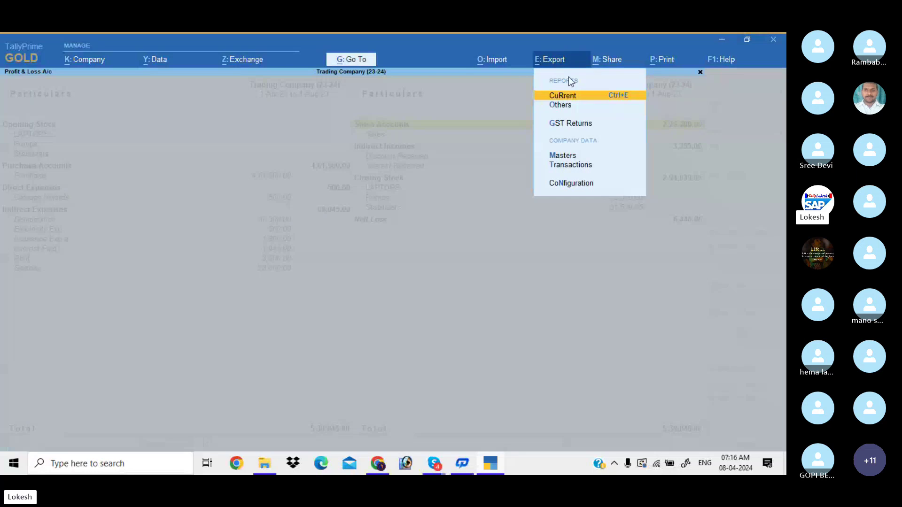
pyautogui.click(584, 100)
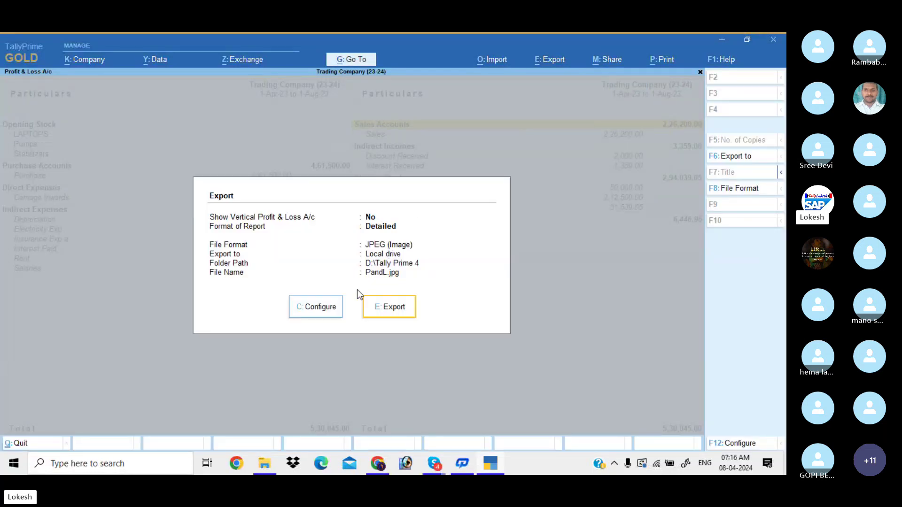
pyautogui.click(336, 308)
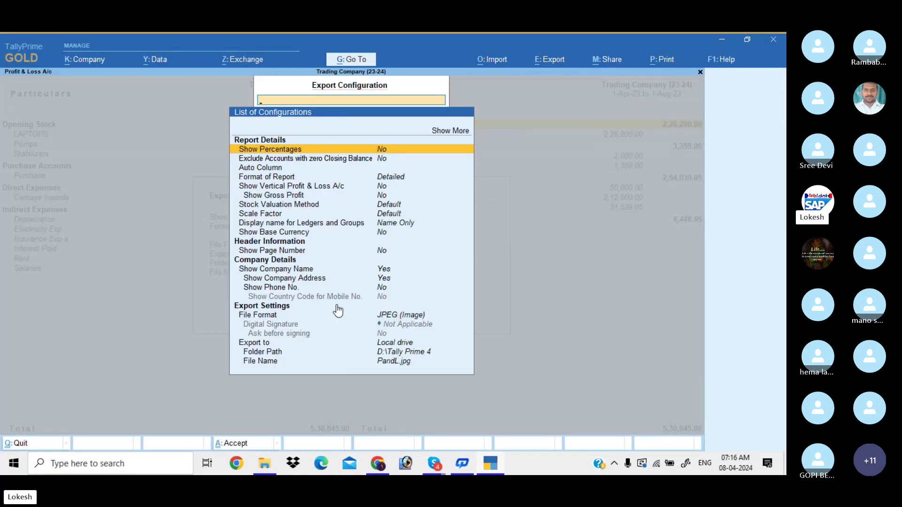
pyautogui.click(394, 317)
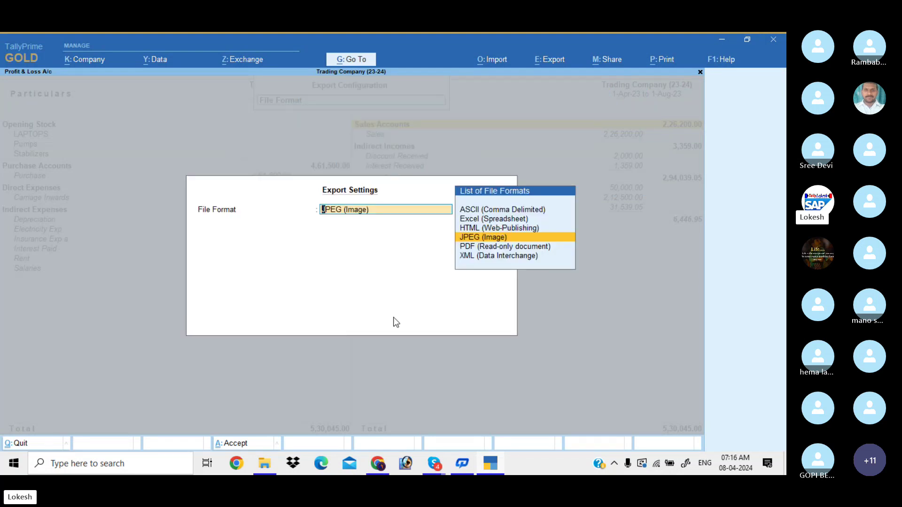
pyautogui.press('Down')
pyautogui.press('Return')
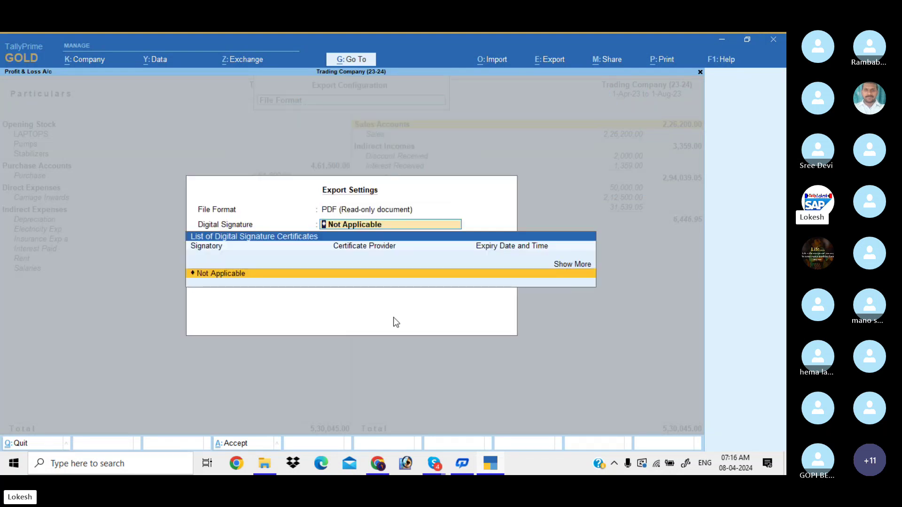
pyautogui.press('Return')
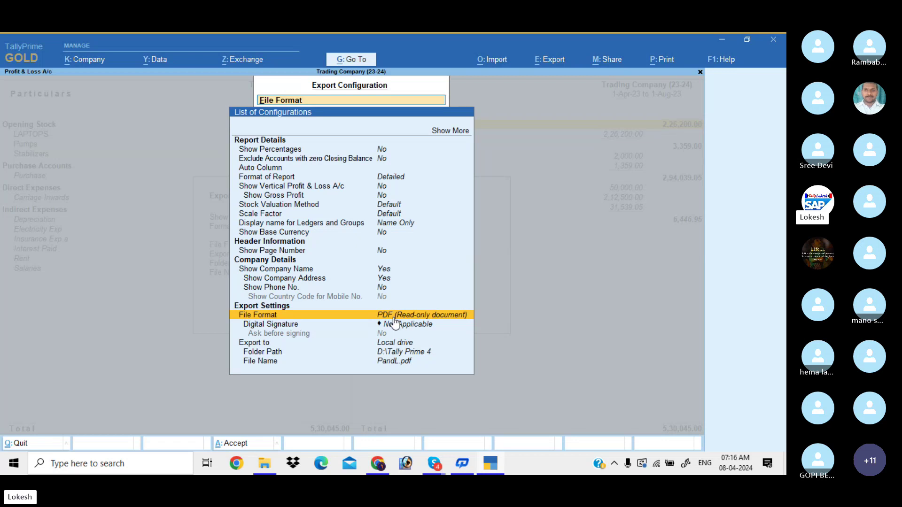
pyautogui.press('Escape')
pyautogui.press('Escape')
pyautogui.click(404, 313)
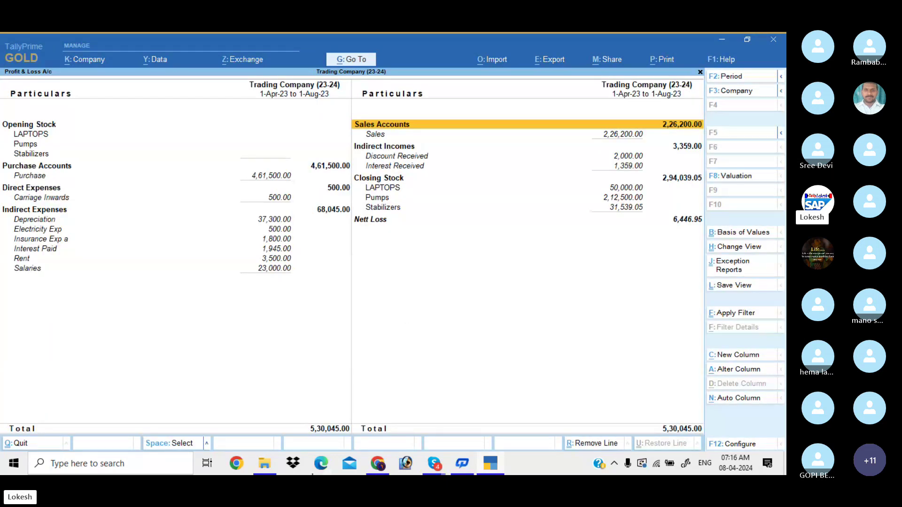
# Open the exported PandL PDF from the Tally Prime 4 folder, review the statement from its heading, and close it.
pyautogui.moveTo(264, 464)
pyautogui.click(271, 418)
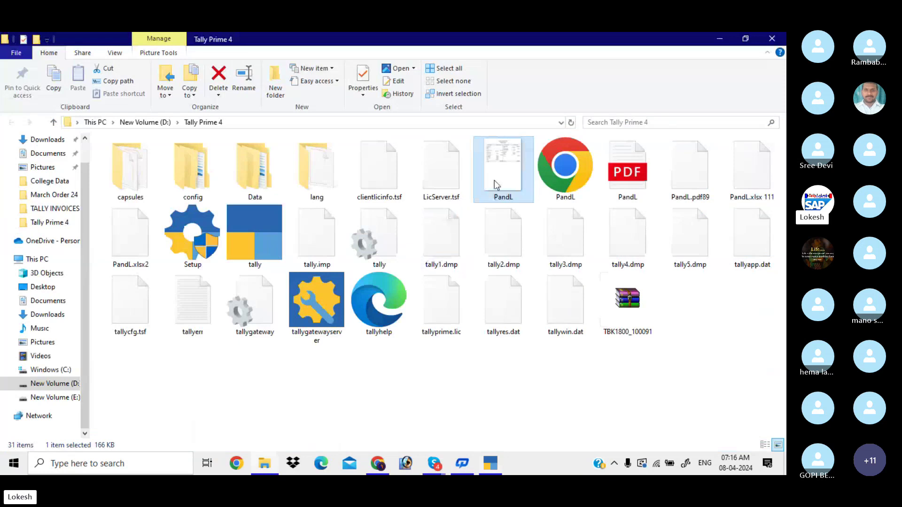
pyautogui.click(635, 176)
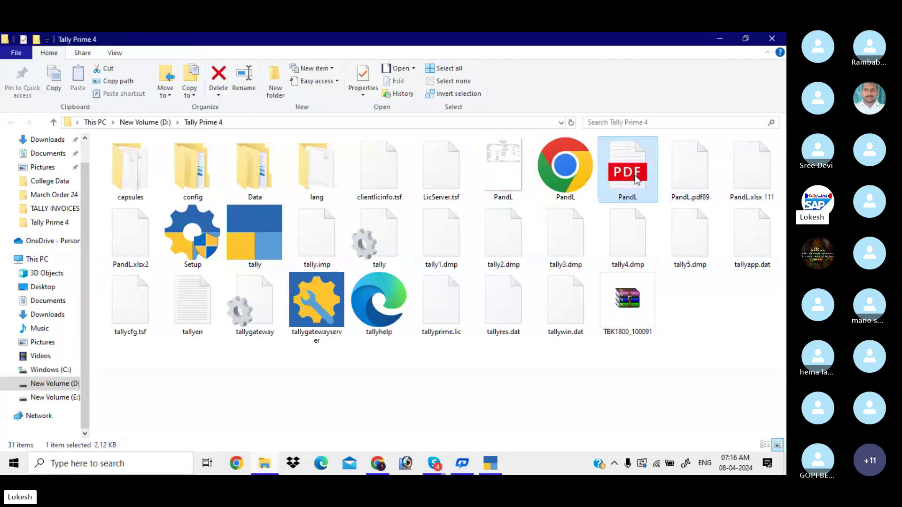
pyautogui.click(323, 462)
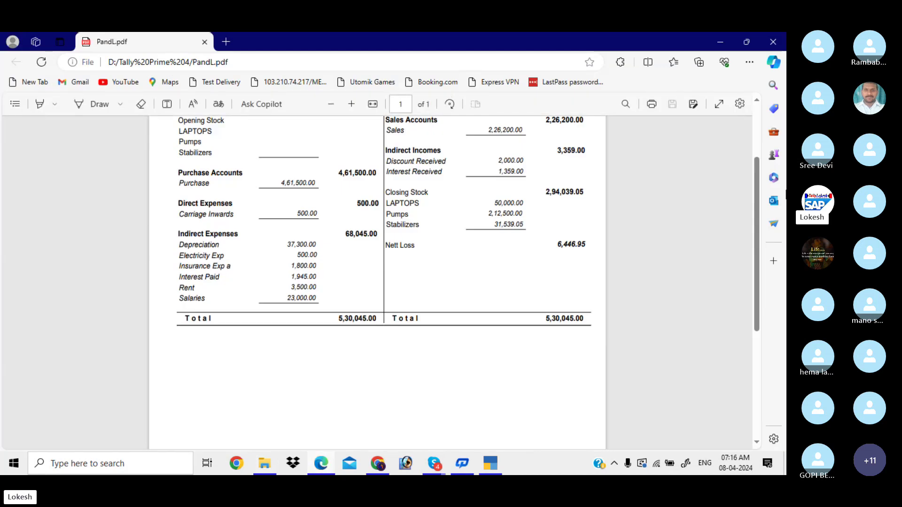
pyautogui.moveTo(755, 205); pyautogui.dragTo(751, 120)
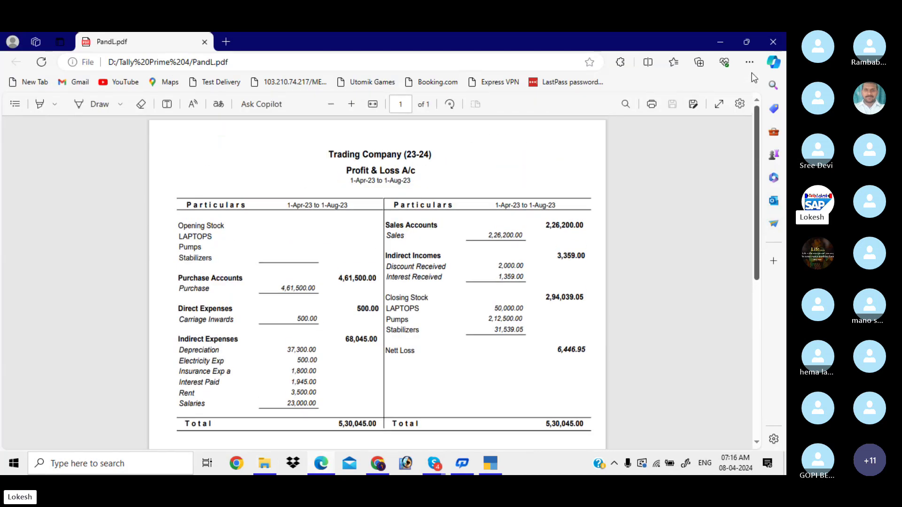
pyautogui.click(773, 37)
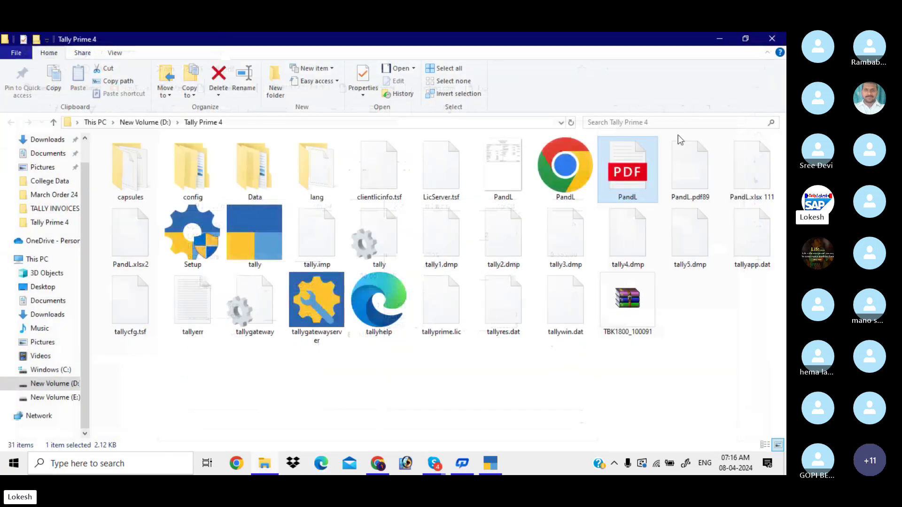
# Delete the PandL PDF and the PandL JPEG image from the Tally Prime 4 folder.
pyautogui.press('Delete')
pyautogui.click(514, 172)
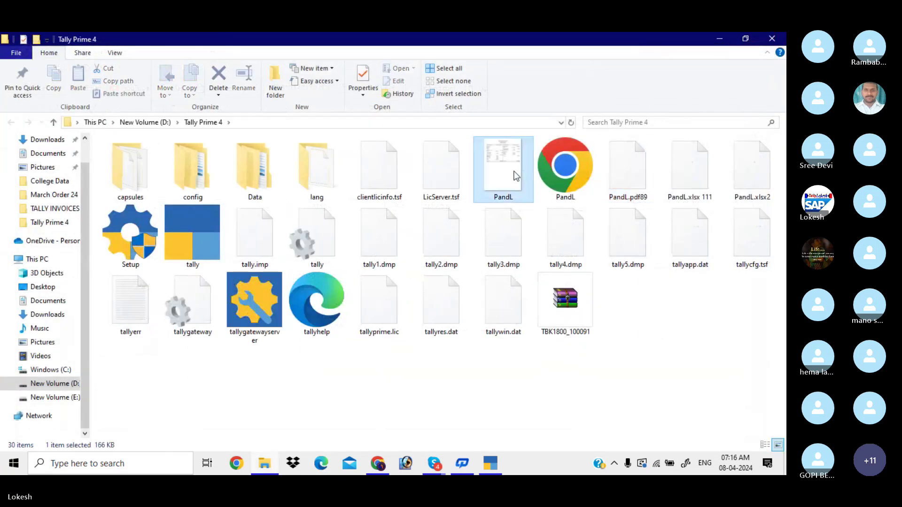
pyautogui.press('Delete')
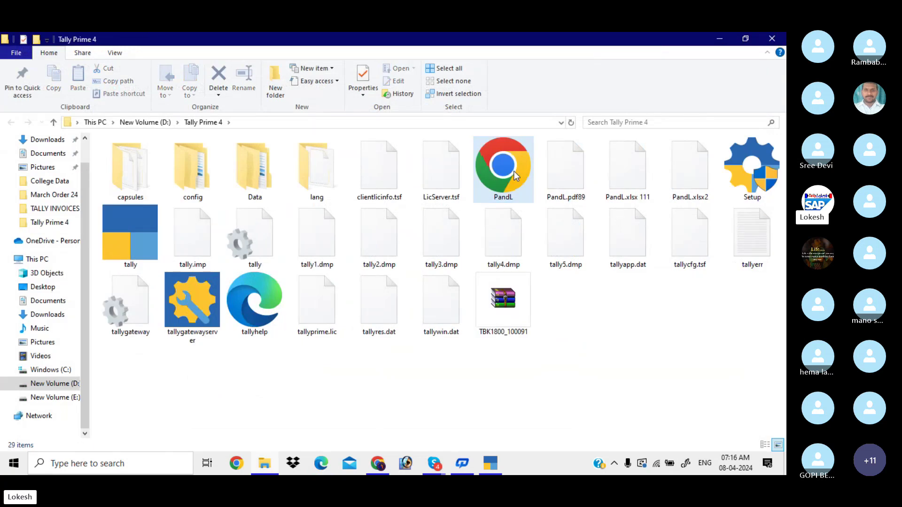
# Switch to TallyPrime, leave the Profit & Loss report and display the Balance Sheet in detailed form.
pyautogui.hotkey('alt', 'Tab')
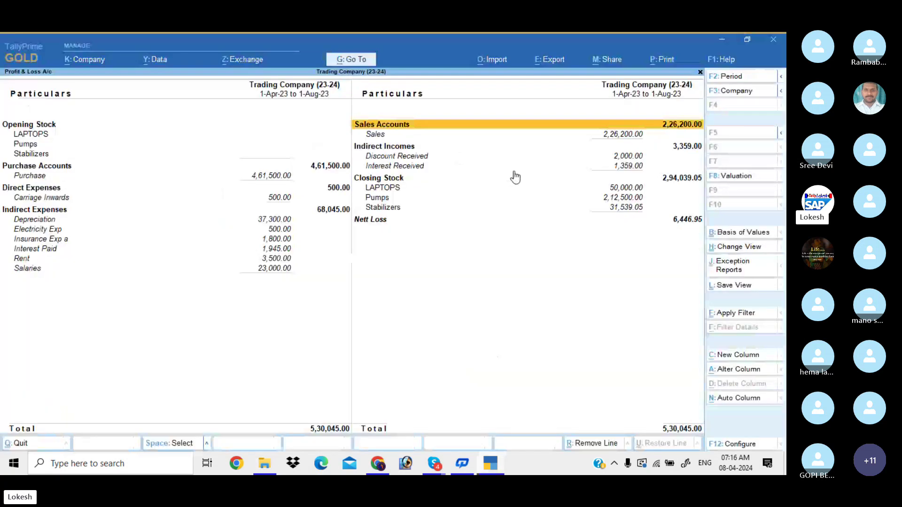
pyautogui.press('Escape')
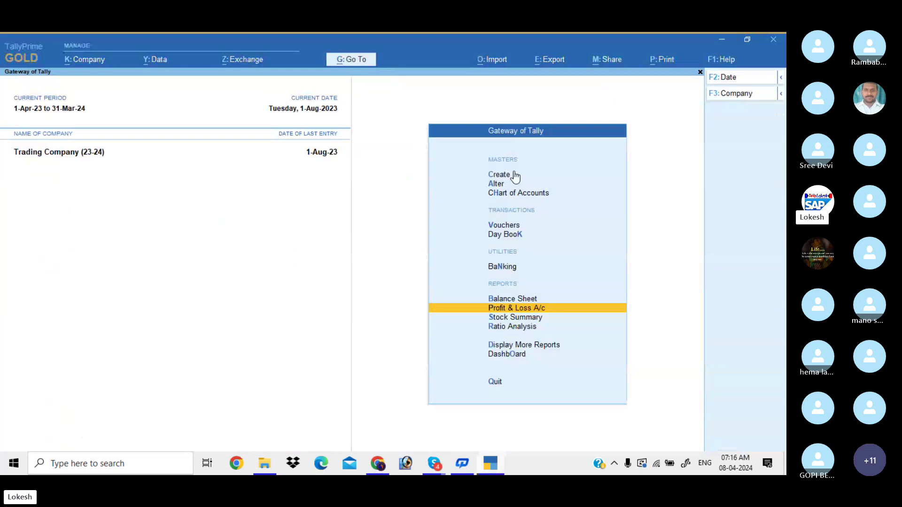
pyautogui.press('Up')
pyautogui.press('Return')
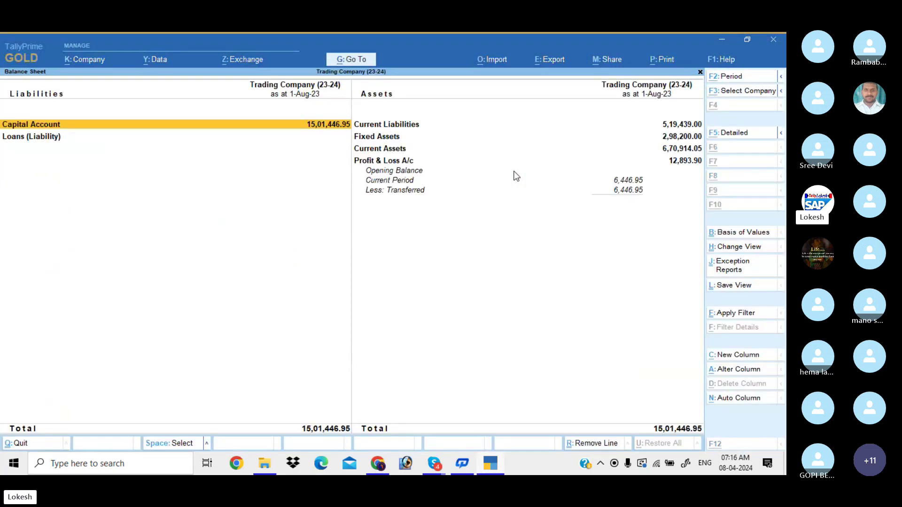
pyautogui.hotkey('alt', 'F5')
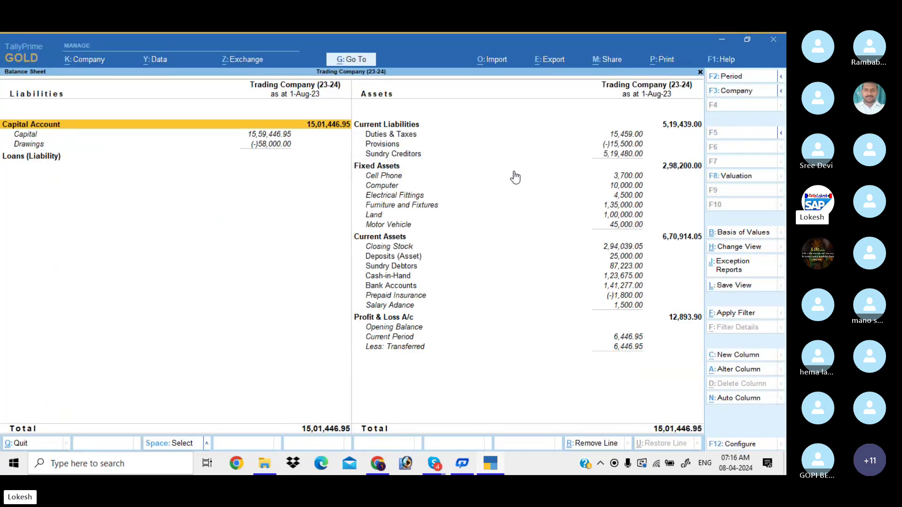
# Export the detailed Balance Sheet as an Excel (Spreadsheet) file, BSheet.xlsx, to the D:\Tally Prime 4 folder.
pyautogui.click(563, 59)
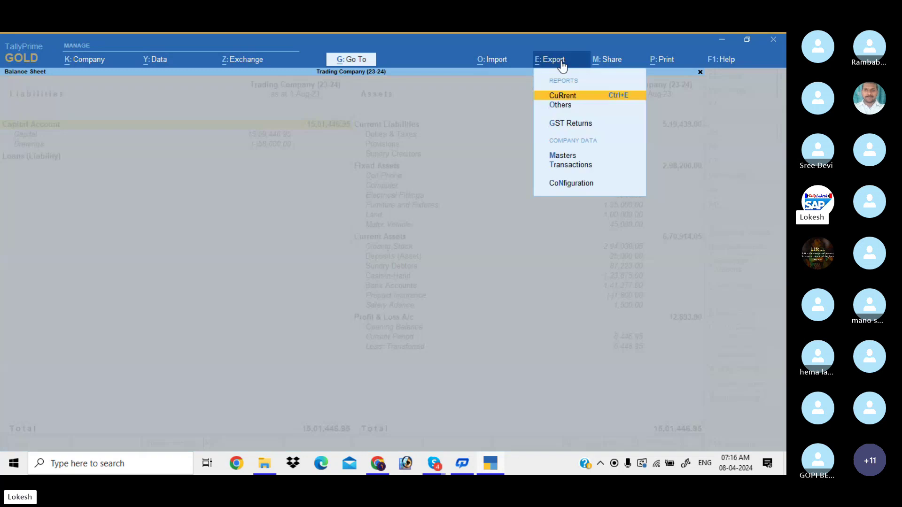
pyautogui.click(568, 99)
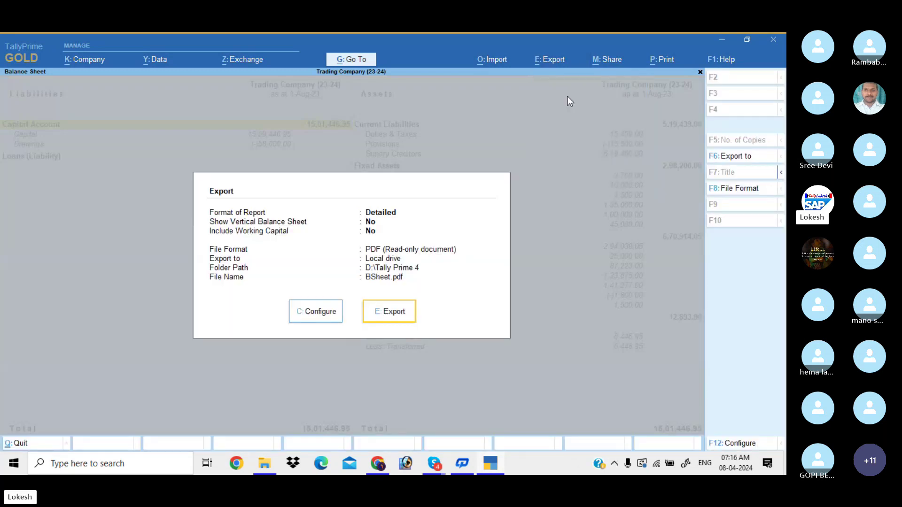
pyautogui.click(323, 318)
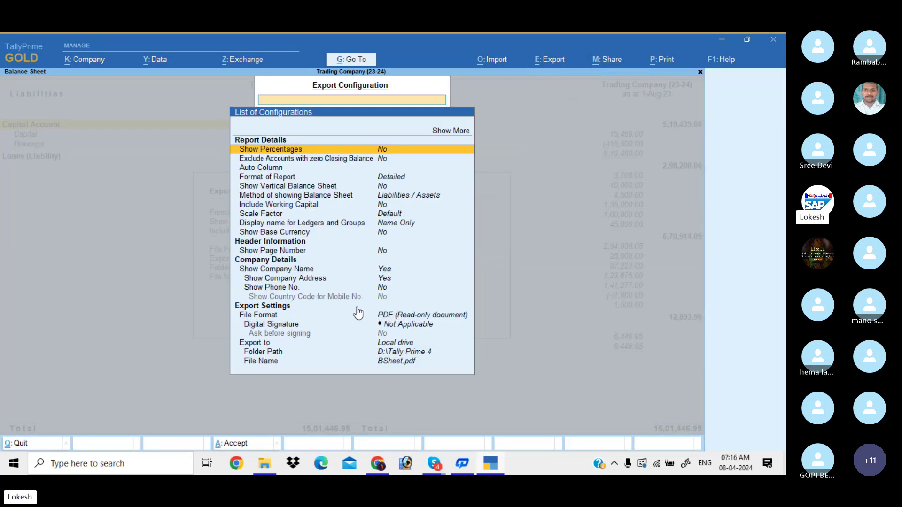
pyautogui.click(402, 316)
pyautogui.press('Up')
pyautogui.press('Up')
pyautogui.press('Up')
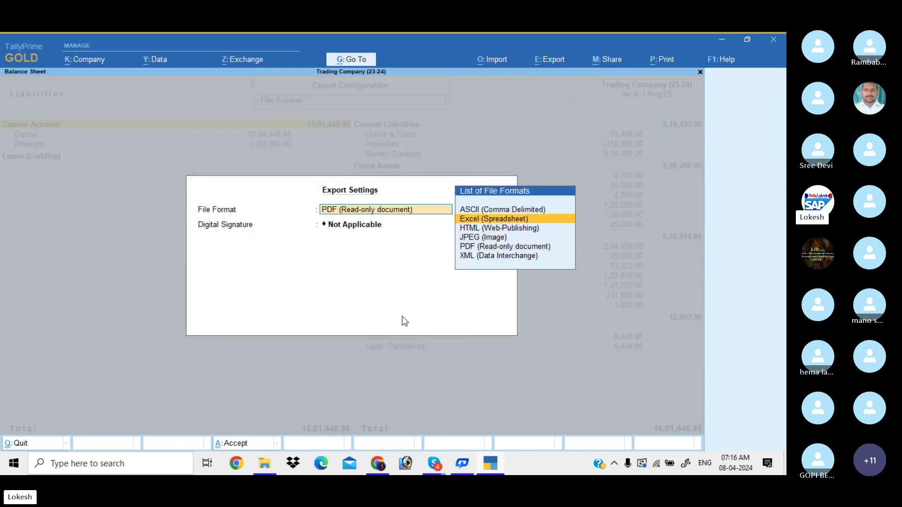
pyautogui.press('Return')
pyautogui.hotkey('ctrl', 'a')
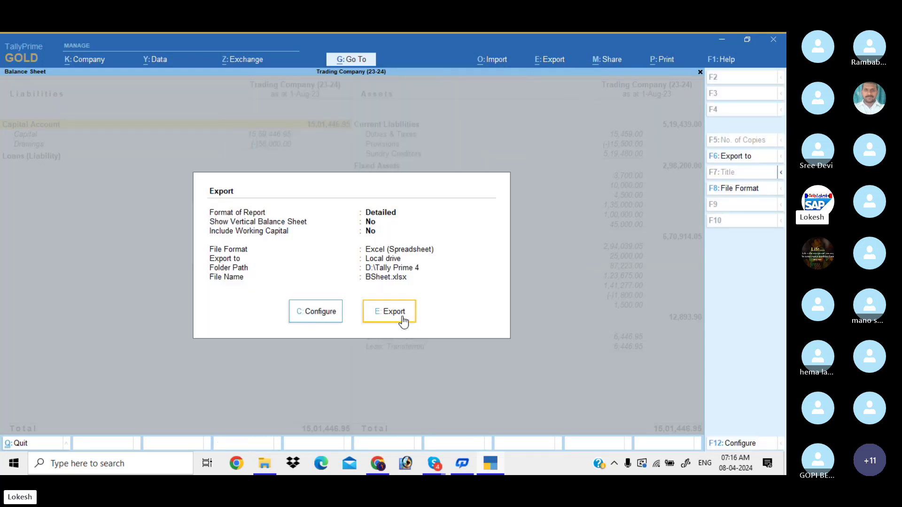
pyautogui.click(402, 317)
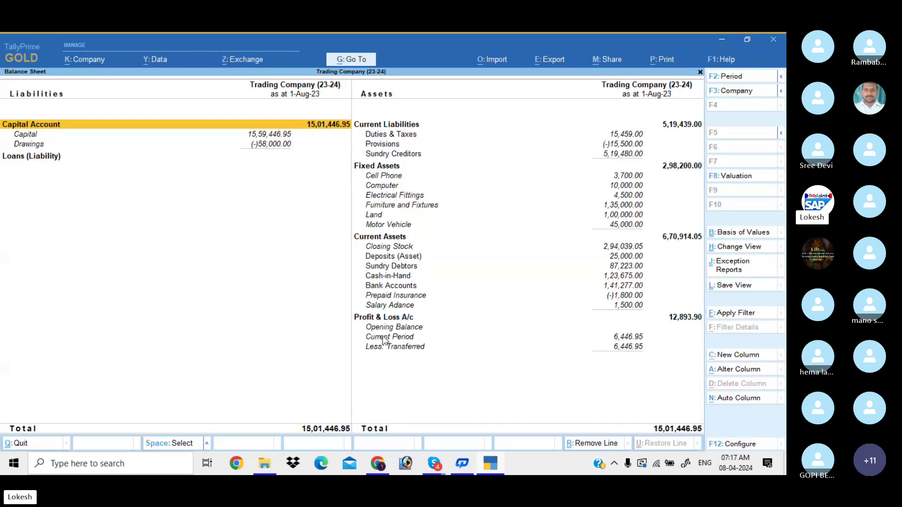
# Open the exported BSheet workbook from the Tally Prime 4 folder, review the Balance Sheet down to its totals, and close it.
pyautogui.click(264, 463)
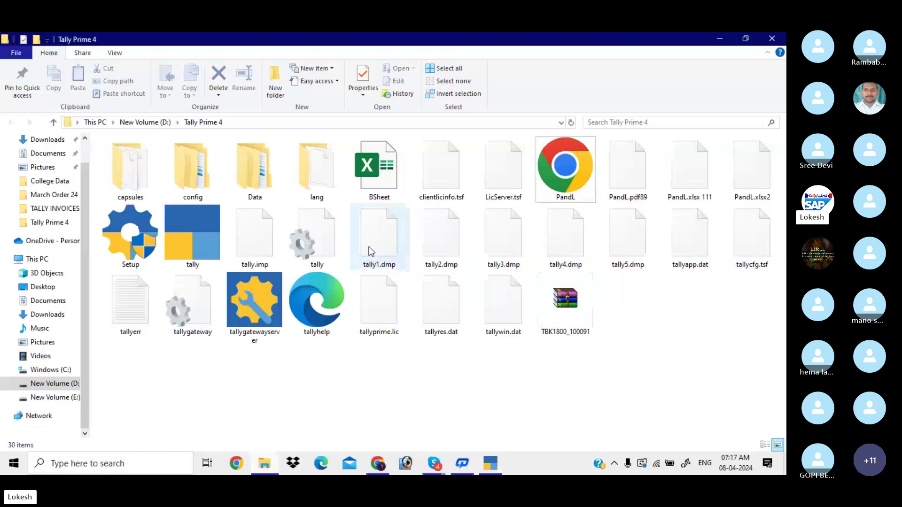
pyautogui.doubleClick(384, 186)
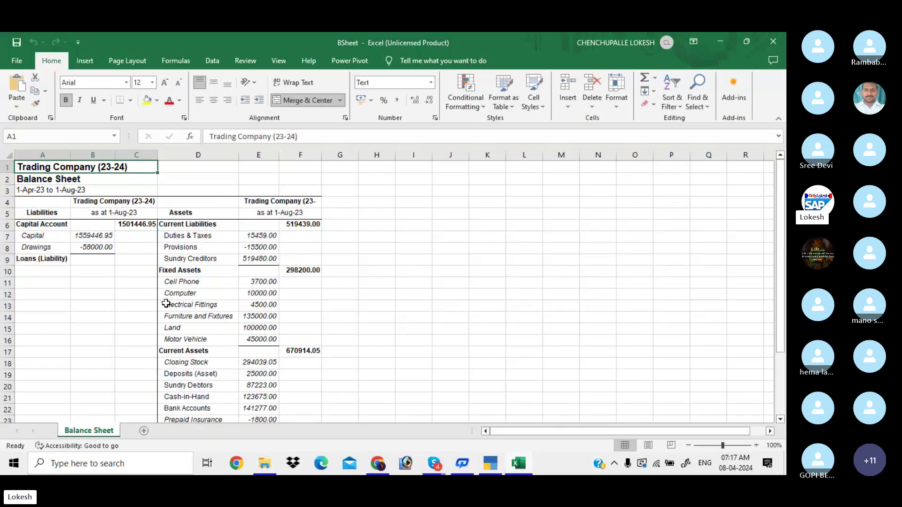
pyautogui.click(166, 305)
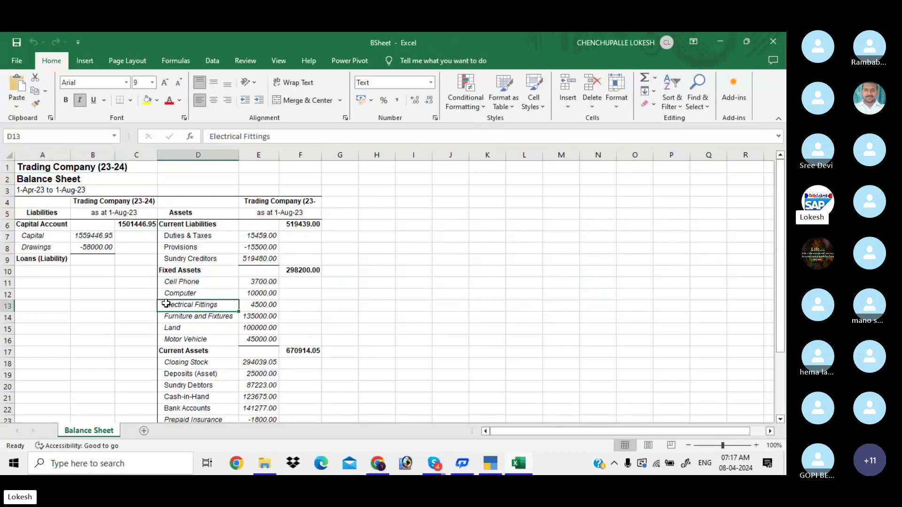
pyautogui.moveTo(781, 213); pyautogui.dragTo(780, 310)
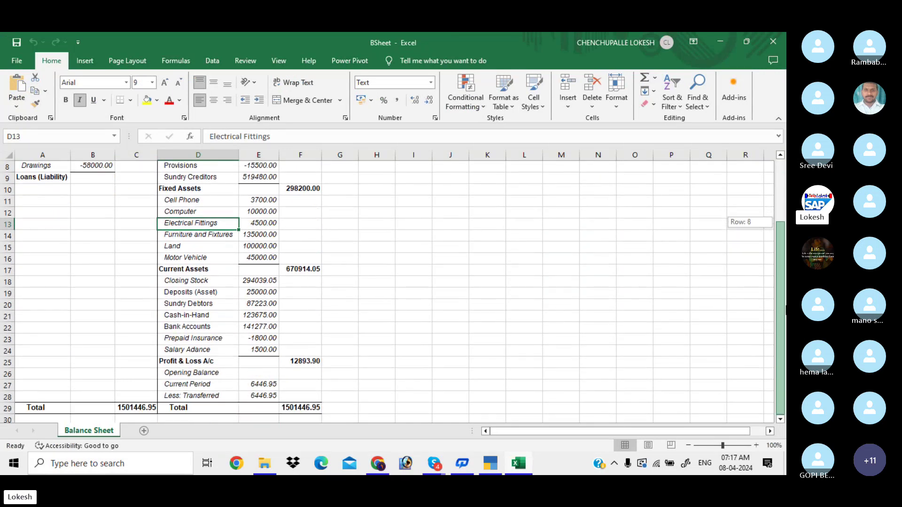
pyautogui.moveTo(777, 266); pyautogui.dragTo(774, 148)
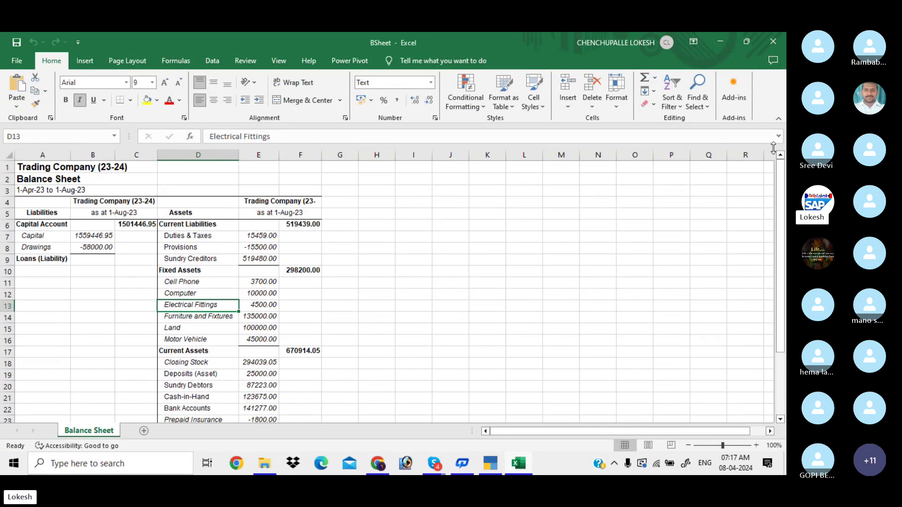
pyautogui.click(772, 43)
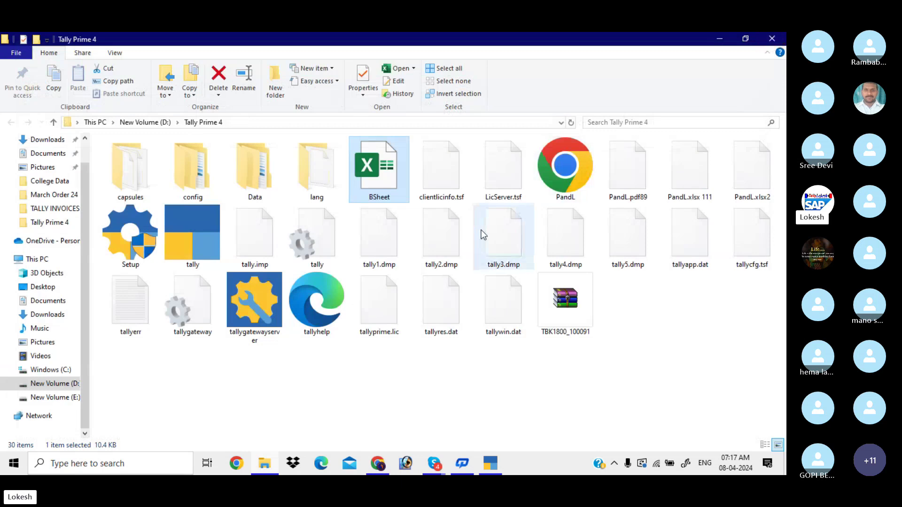
# Return to TallyPrime and export the Balance Sheet in JPEG (Image) format as BSheet.jpg.
pyautogui.hotkey('alt', 'Tab')
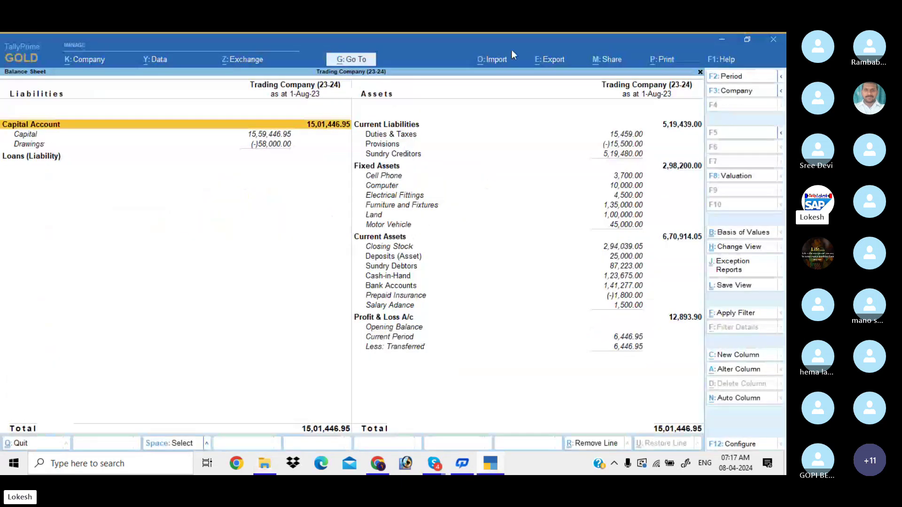
pyautogui.click(550, 61)
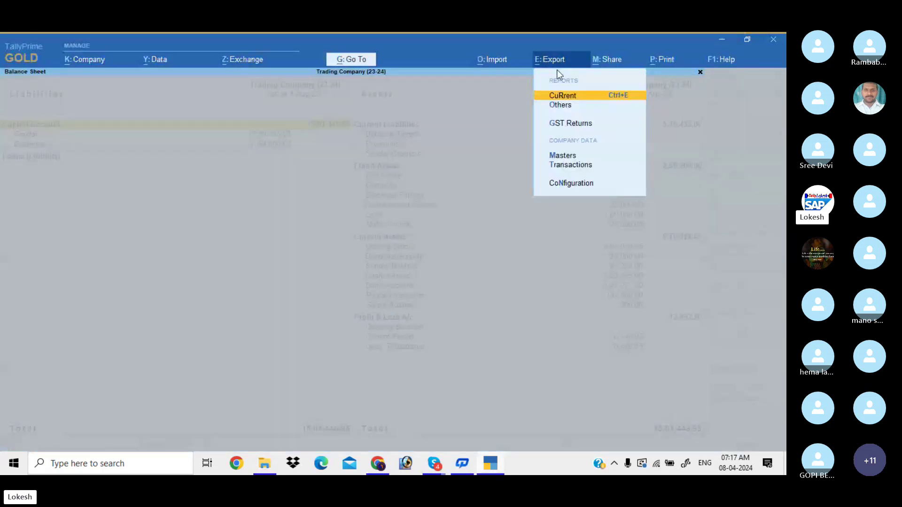
pyautogui.click(580, 102)
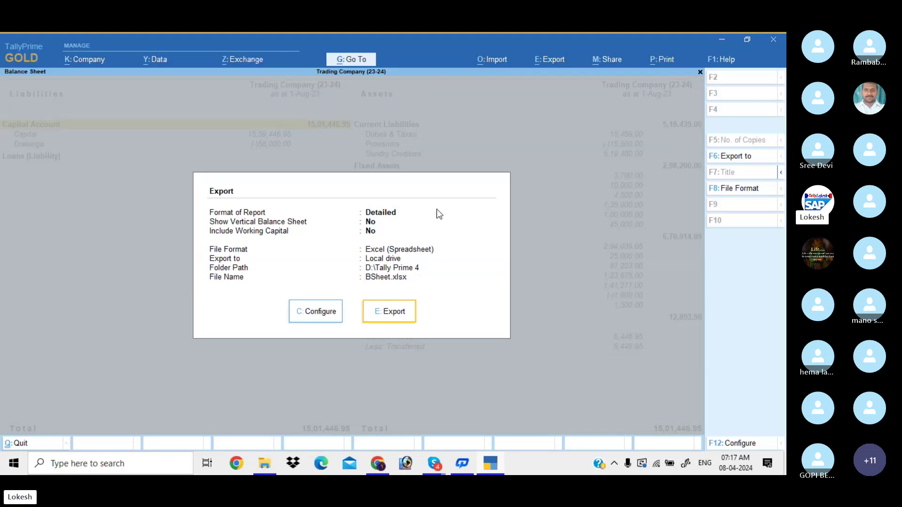
pyautogui.click(336, 314)
pyautogui.click(405, 302)
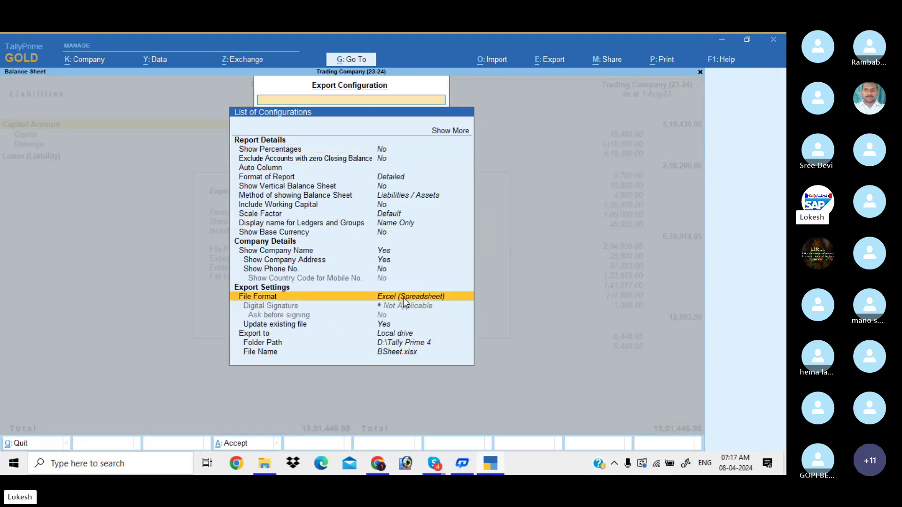
pyautogui.press('Return')
pyautogui.press('Down')
pyautogui.press('Down')
pyautogui.press('Return')
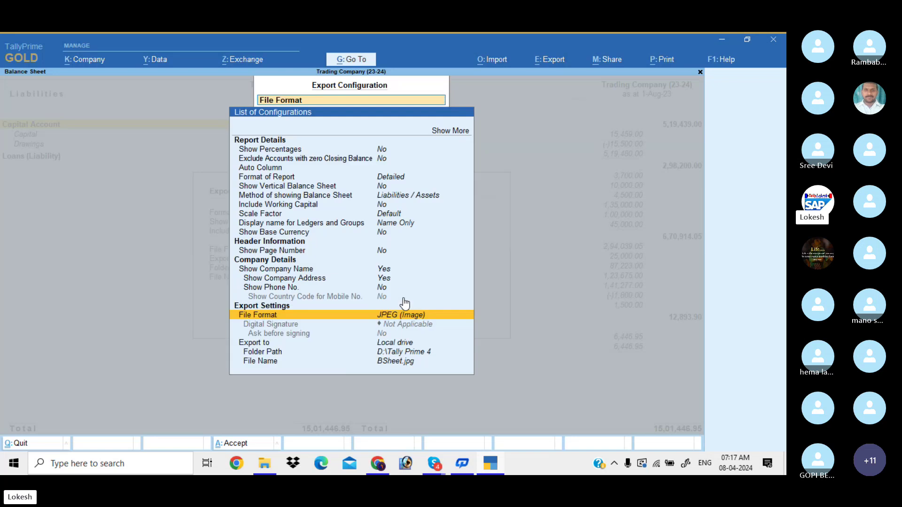
pyautogui.hotkey('ctrl', 'a')
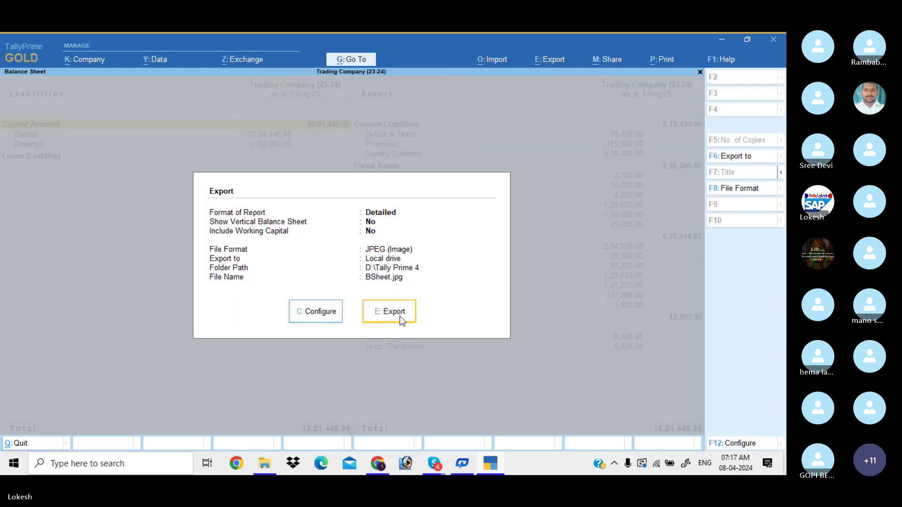
pyautogui.click(399, 315)
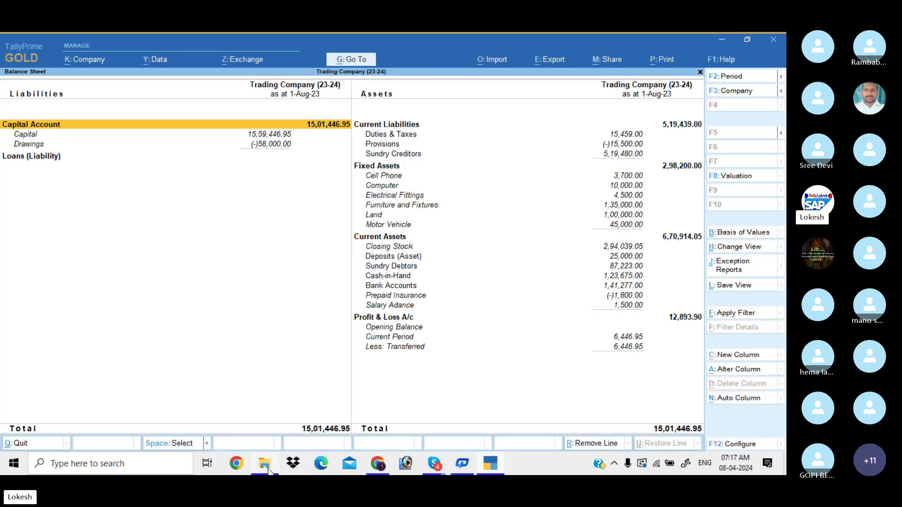
# Open the exported BSheet JPEG image from the Tally Prime 4 folder, enlarge it to read the statement, and close it.
pyautogui.click(266, 465)
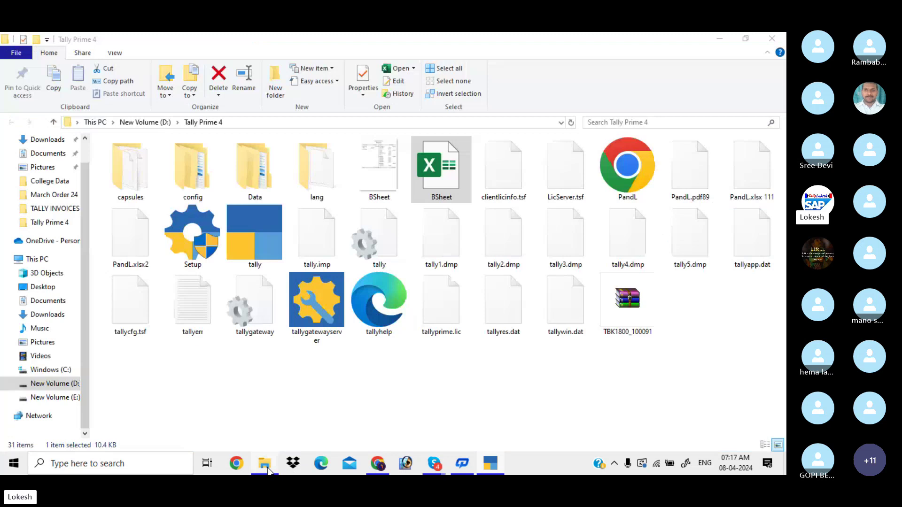
pyautogui.doubleClick(388, 177)
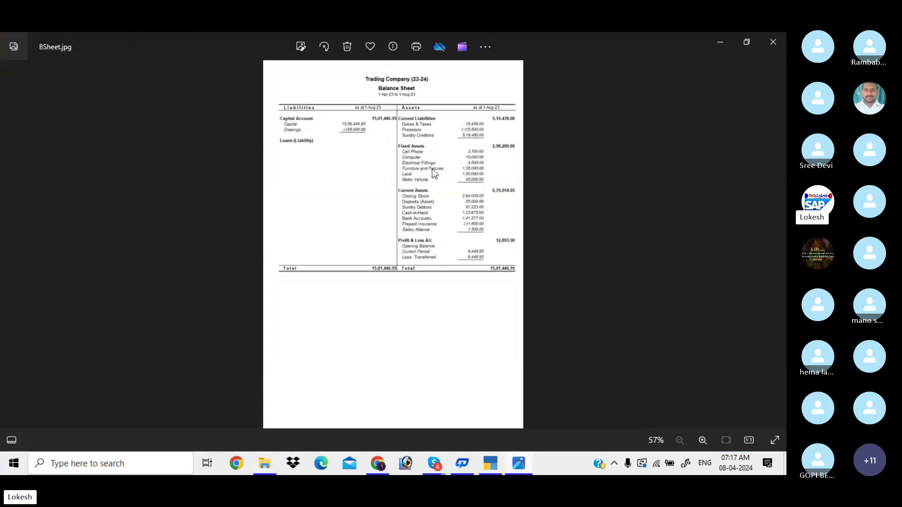
pyautogui.scroll(3, 434, 174)
pyautogui.moveTo(434, 177); pyautogui.dragTo(436, 271)
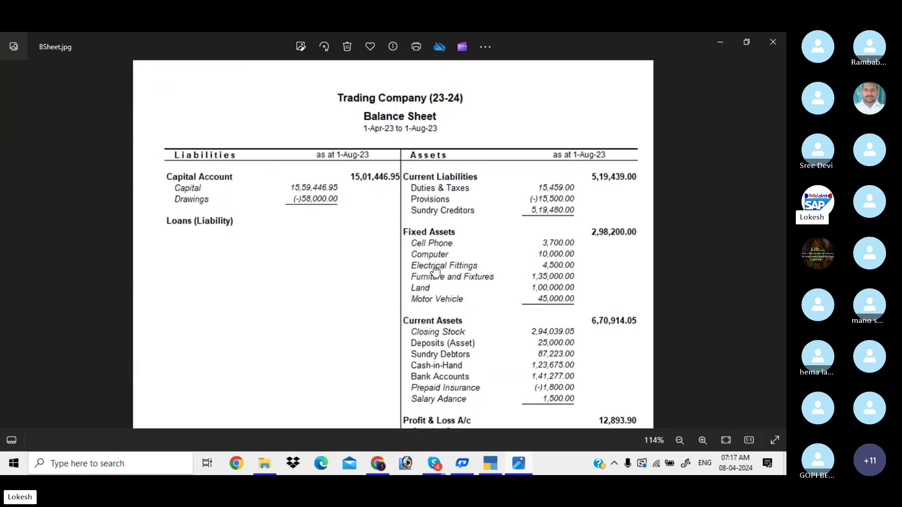
pyautogui.click(773, 43)
# Switch back to TallyPrime and export the Balance Sheet in PDF (Read-only document) format as BSheet.pdf.
pyautogui.hotkey('alt', 'Tab')
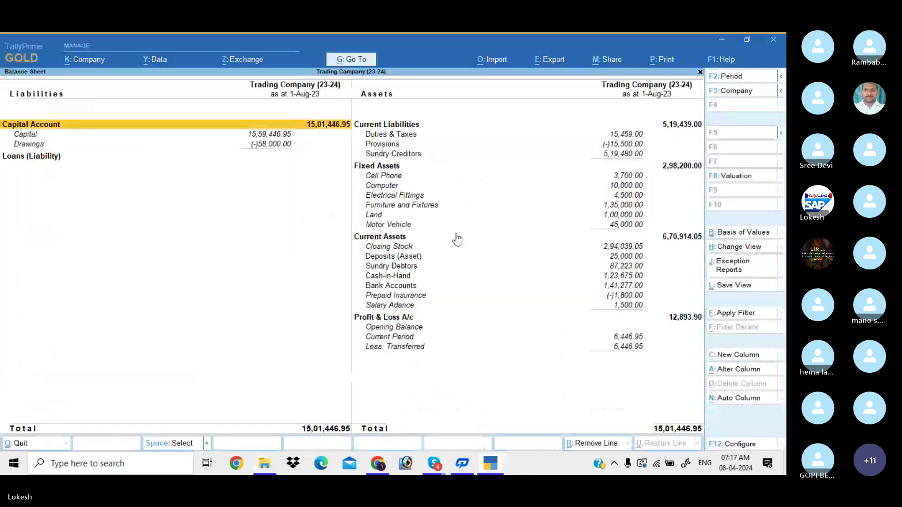
pyautogui.click(559, 62)
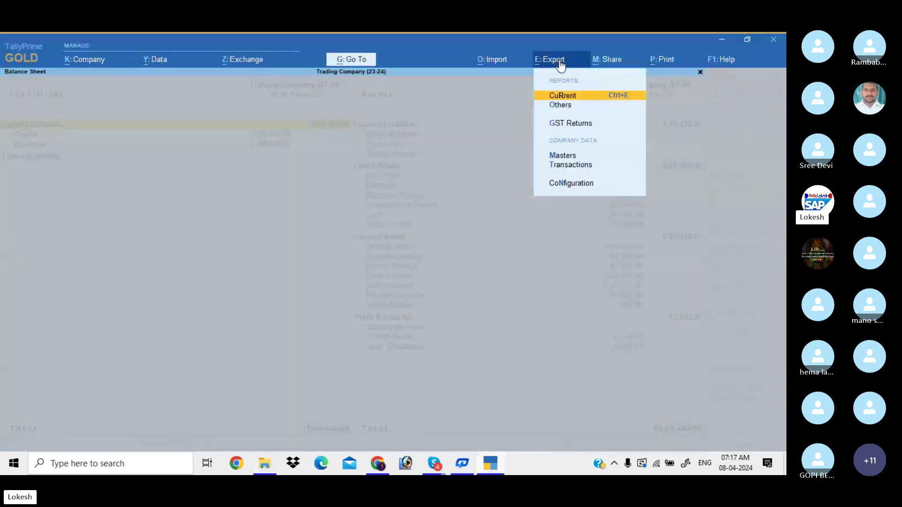
pyautogui.click(582, 98)
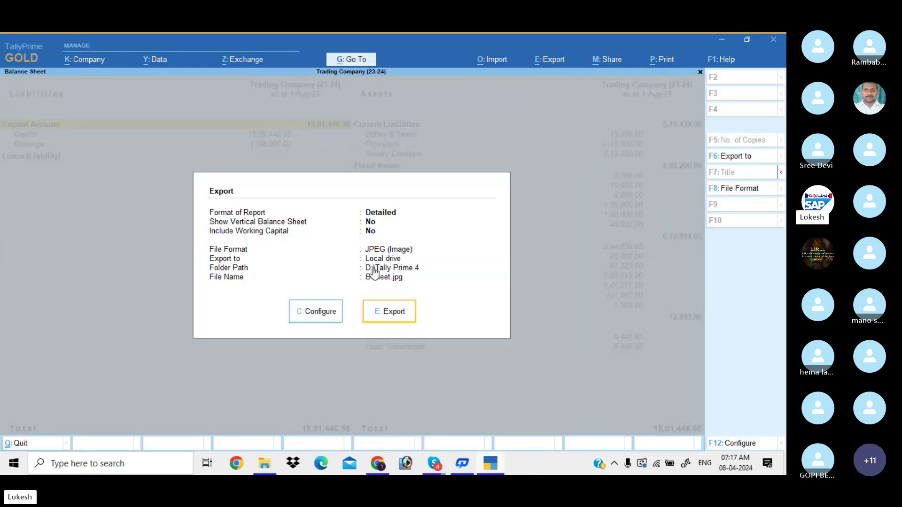
pyautogui.click(334, 307)
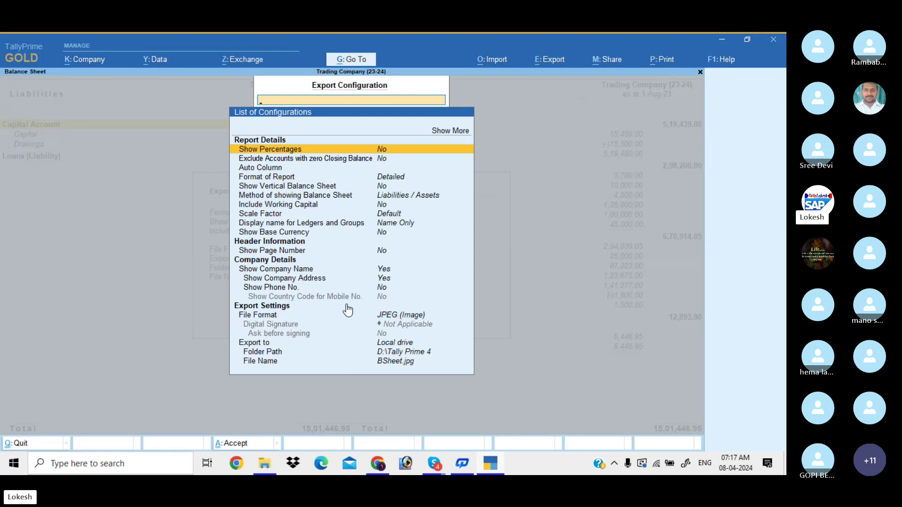
pyautogui.click(388, 319)
pyautogui.click(388, 317)
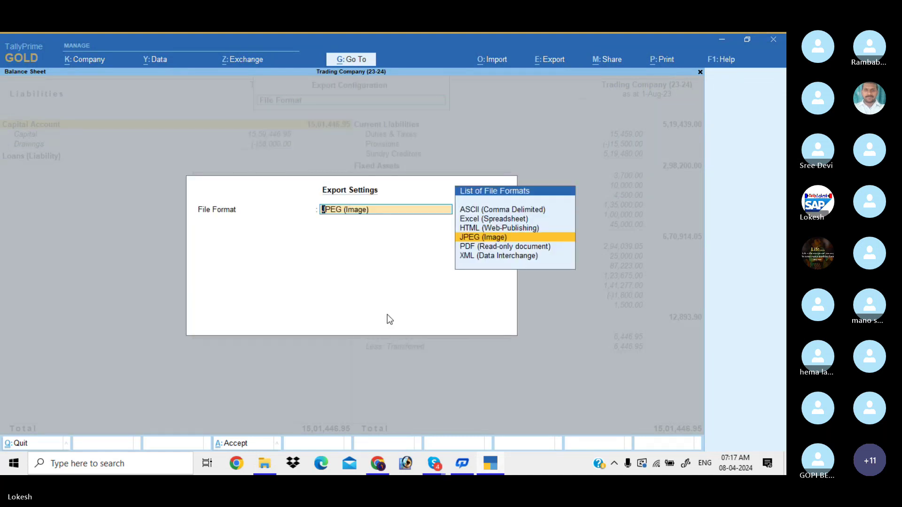
pyautogui.press('Down')
pyautogui.press('Return')
pyautogui.press('Return')
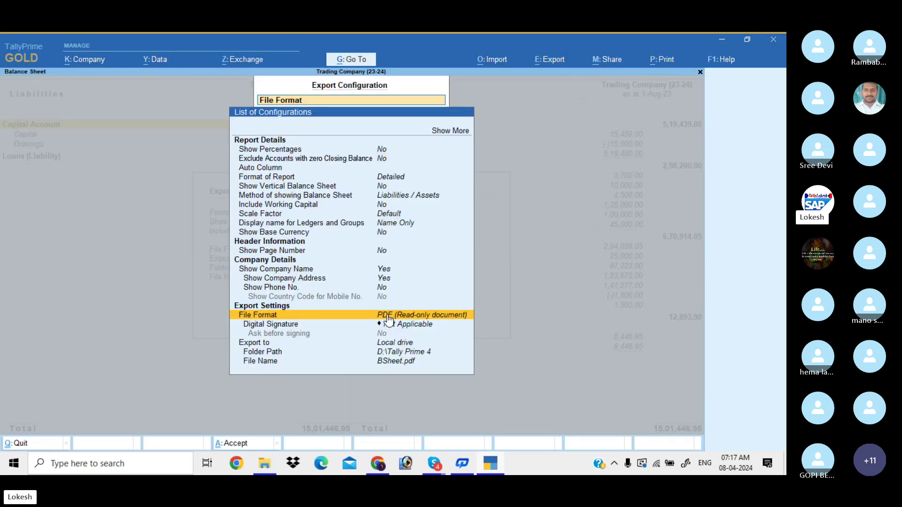
pyautogui.hotkey('ctrl', 'a')
pyautogui.click(387, 315)
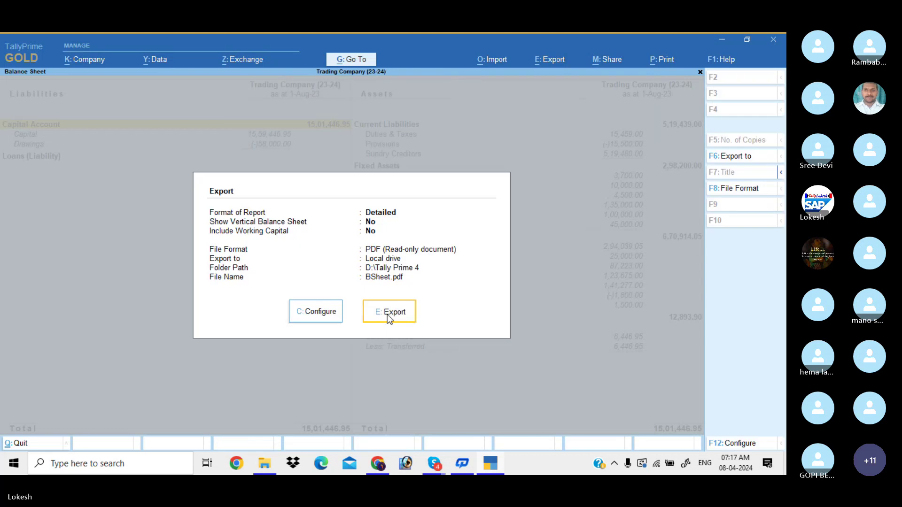
# Open the exported BSheet PDF from the Tally Prime 4 folder, review the Balance Sheet, and close it.
pyautogui.click(266, 465)
pyautogui.click(443, 179)
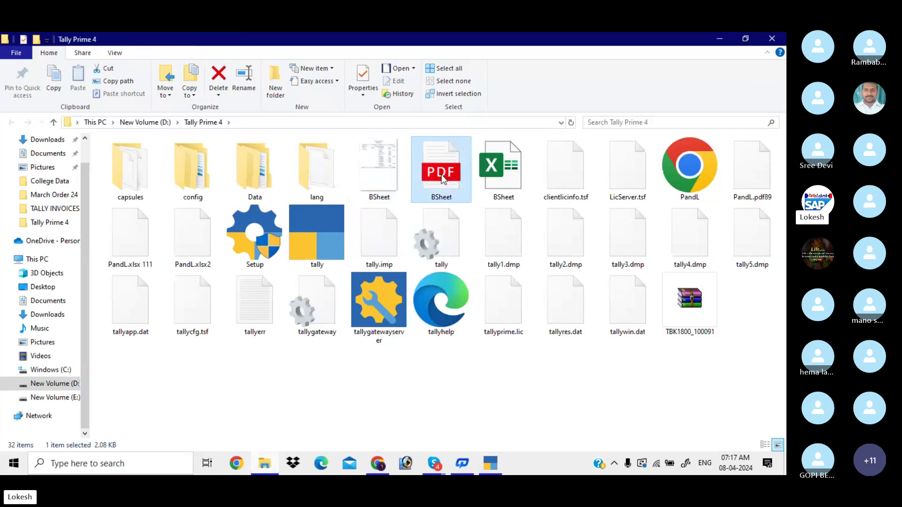
pyautogui.doubleClick(443, 179)
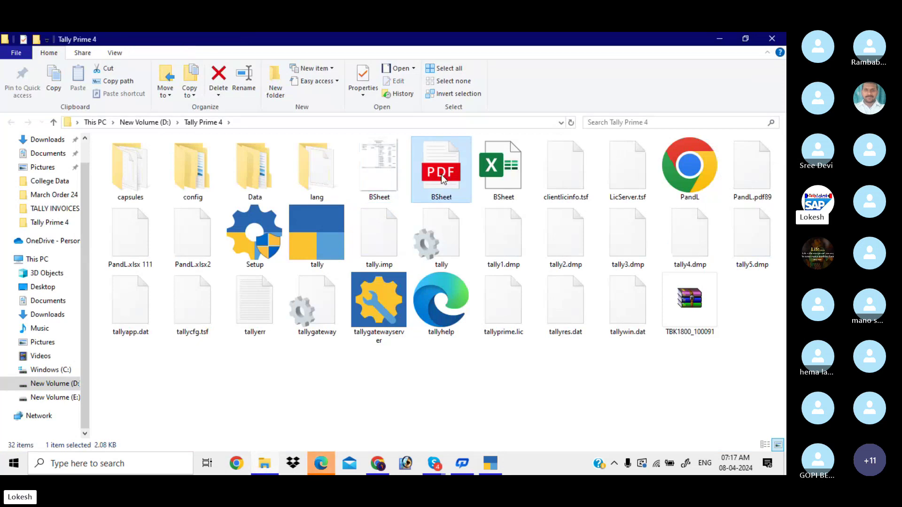
pyautogui.click(319, 463)
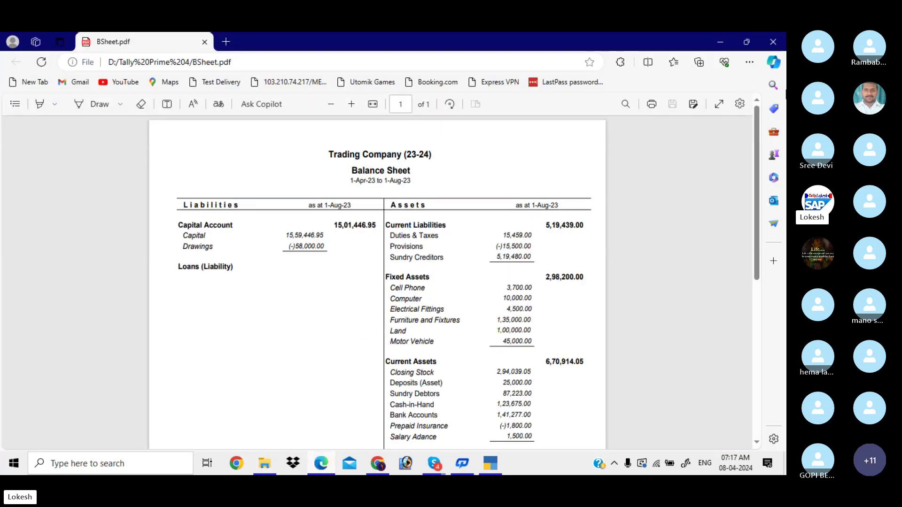
pyautogui.moveTo(761, 157)
pyautogui.mouseDown()
pyautogui.moveTo(757, 313)
pyautogui.moveTo(758, 141)
pyautogui.mouseUp()
pyautogui.click(779, 43)
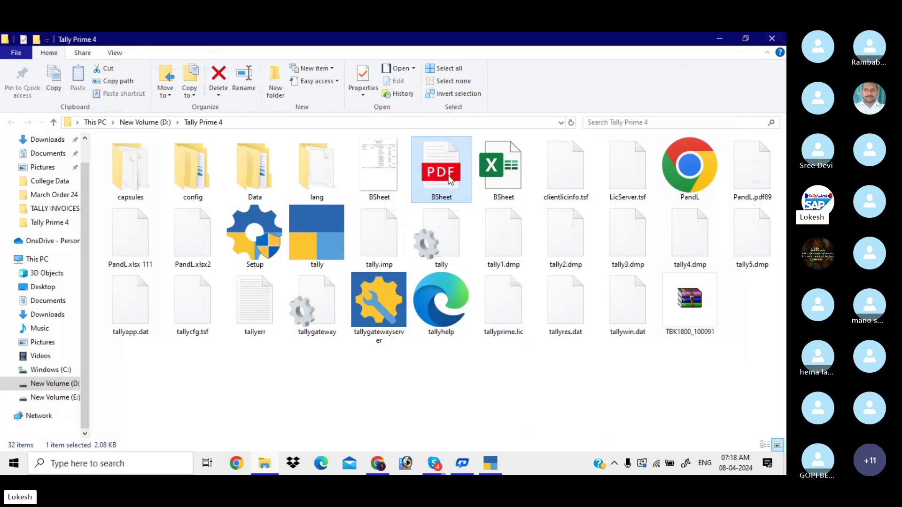
# Delete the BSheet PDF and the BSheet JPEG image from the Tally Prime 4 folder, and return to TallyPrime.
pyautogui.press('Delete')
pyautogui.click(387, 173)
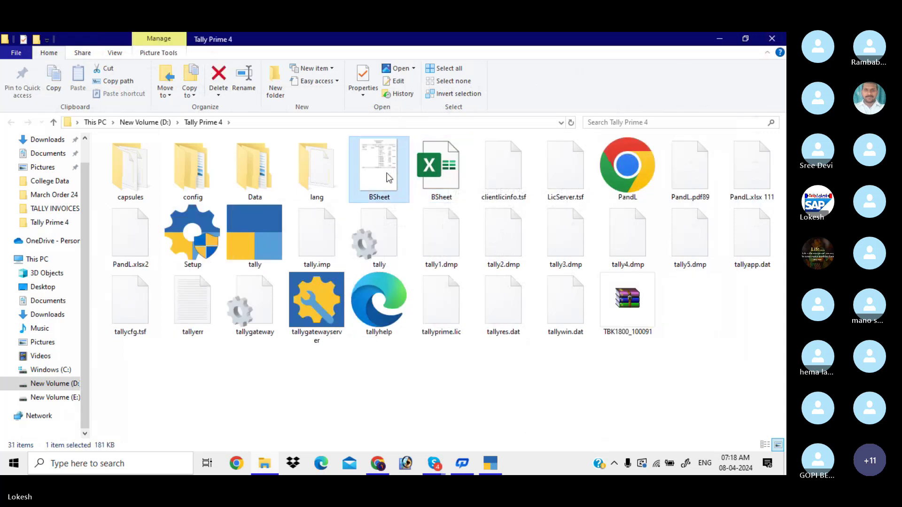
pyautogui.press('Delete')
pyautogui.hotkey('alt', 'Tab')
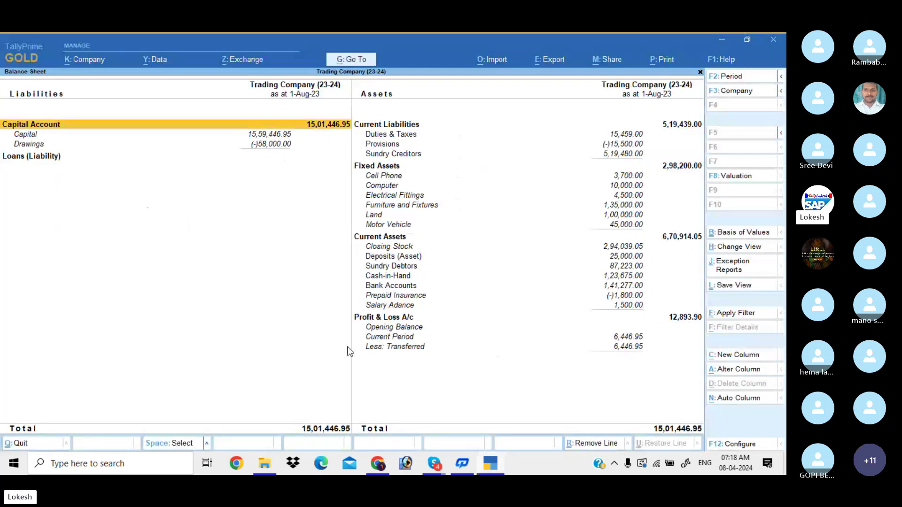
# Leave the Balance Sheet, open the Trial Balance from Display More Reports, and show it in detailed format.
pyautogui.press('Escape')
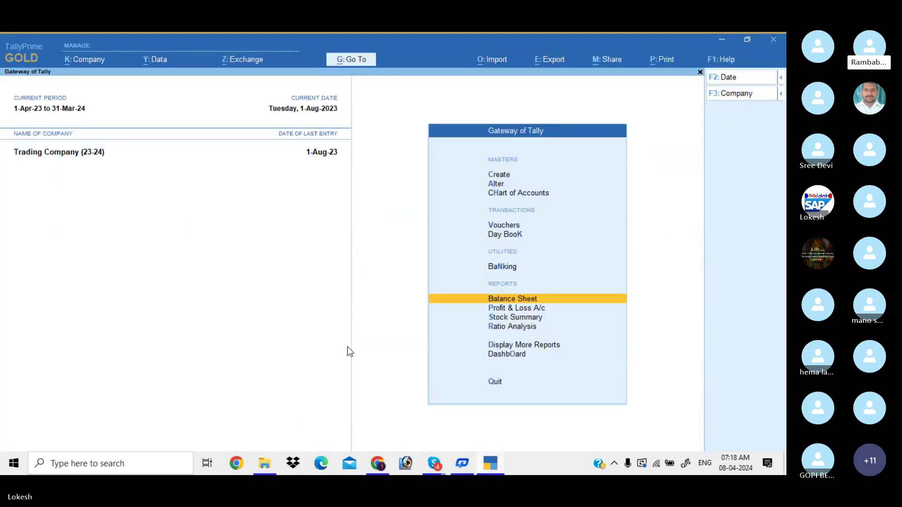
pyautogui.press('Down')
pyautogui.press('Down')
pyautogui.press('Down')
pyautogui.press('Down')
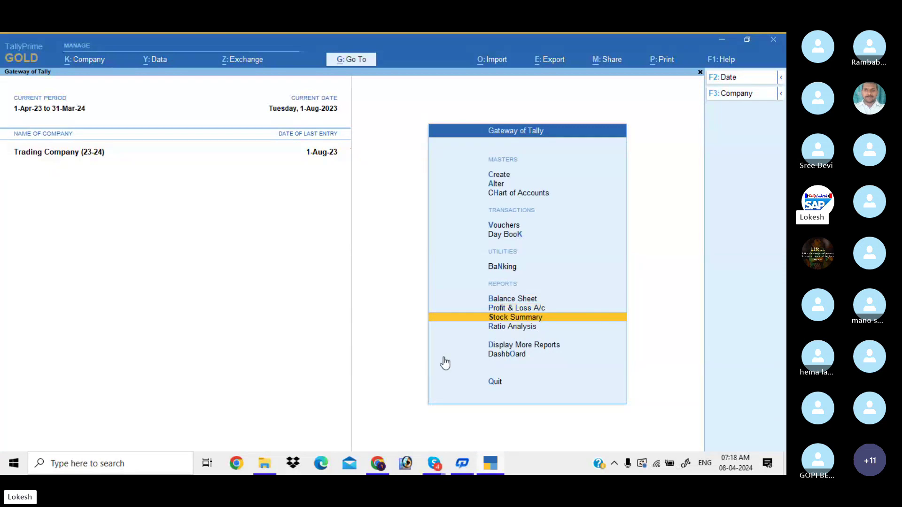
pyautogui.press('Return')
pyautogui.press('Return')
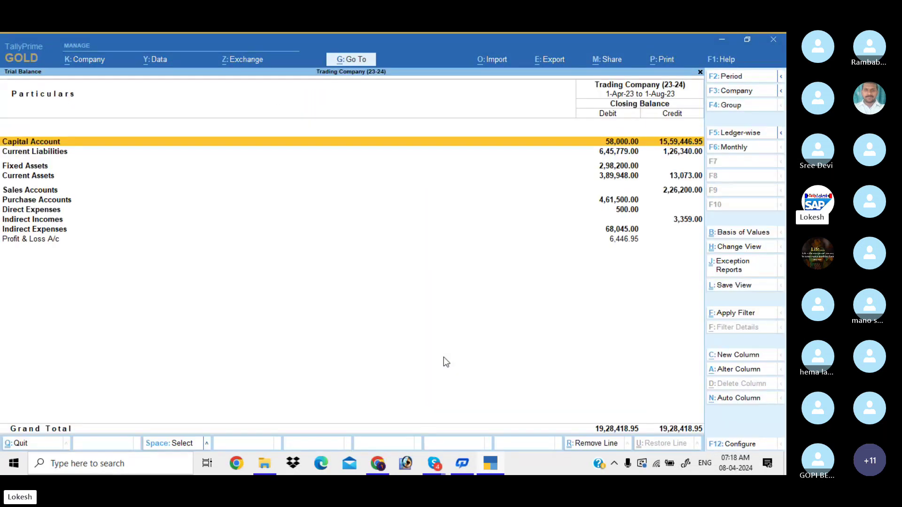
pyautogui.hotkey('alt', 'F5')
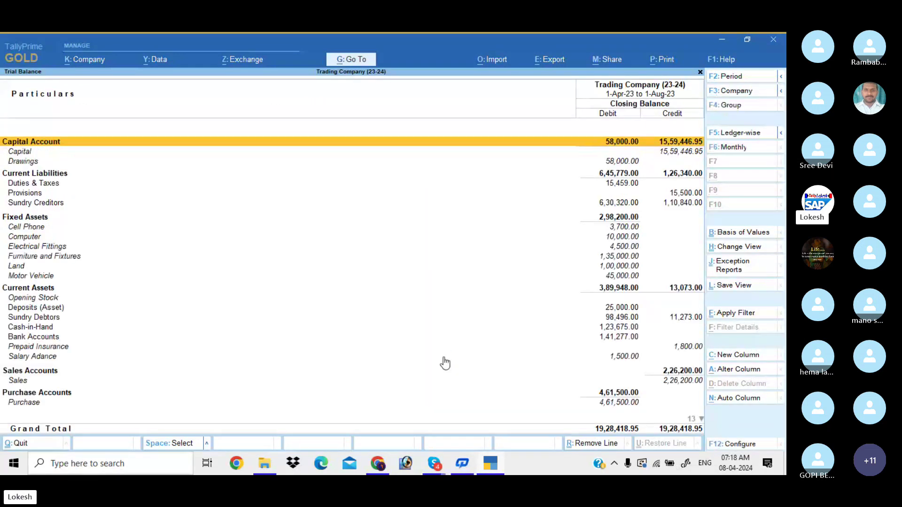
# Export the current Trial Balance in PDF (Read-only document) format as TrialBal.pdf to D:\Tally Prime 4.
pyautogui.click(561, 58)
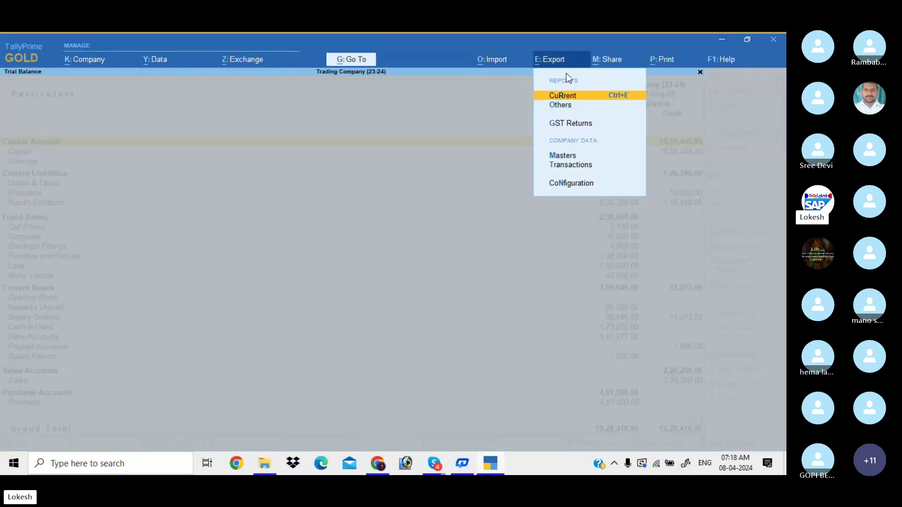
pyautogui.click(576, 99)
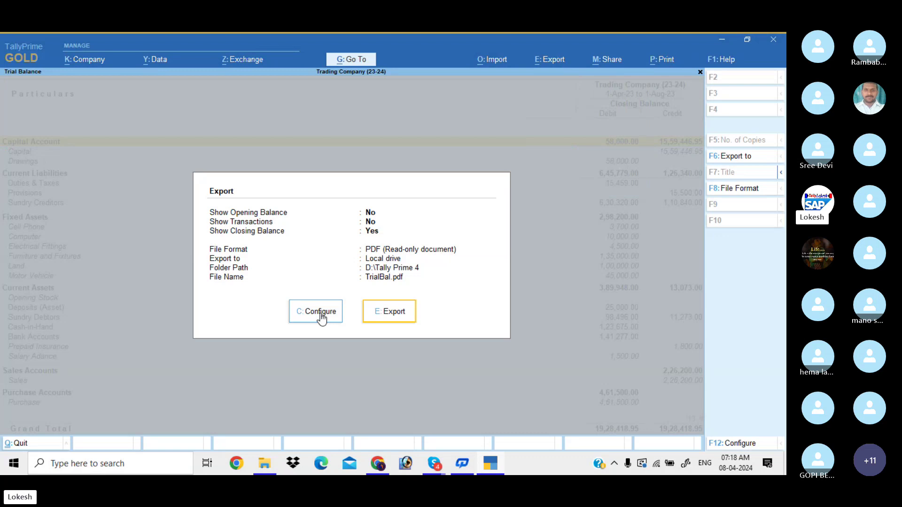
pyautogui.click(392, 316)
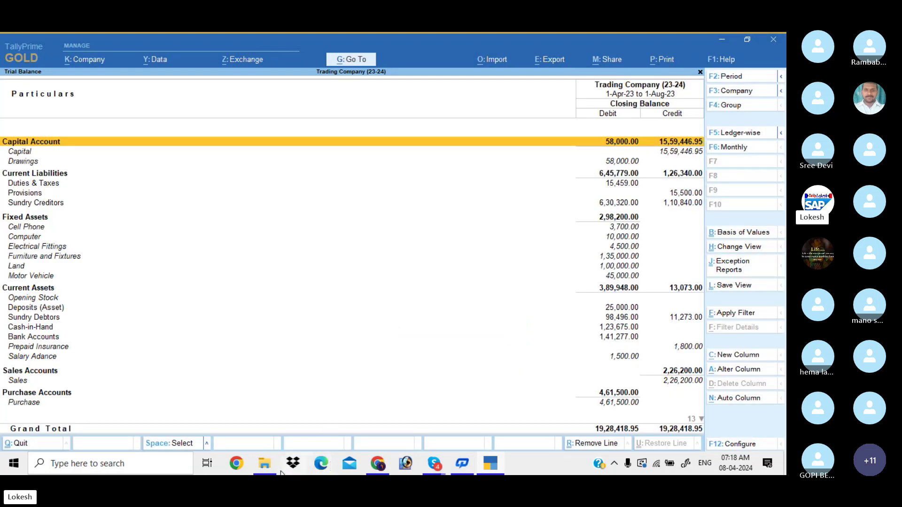
# Open the exported TrialBal PDF from the Tally Prime 4 folder, review the whole Trial Balance, and close it.
pyautogui.click(266, 466)
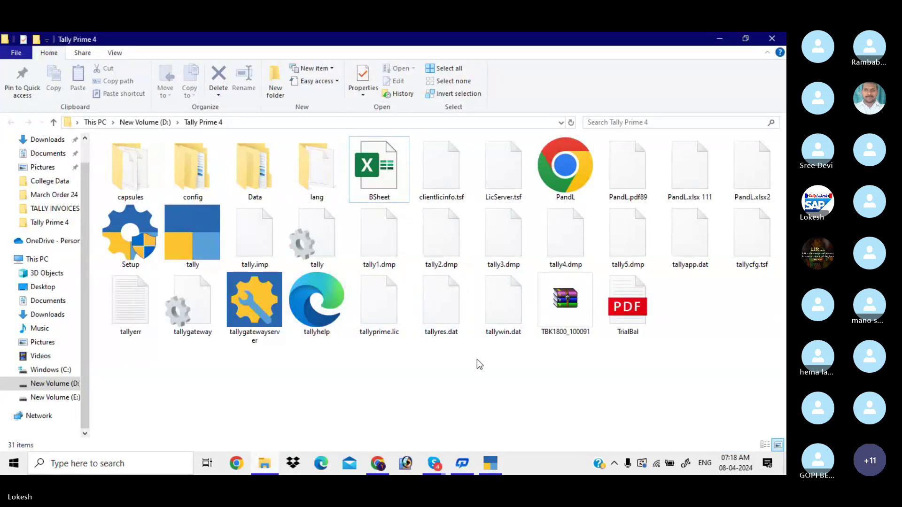
pyautogui.click(619, 336)
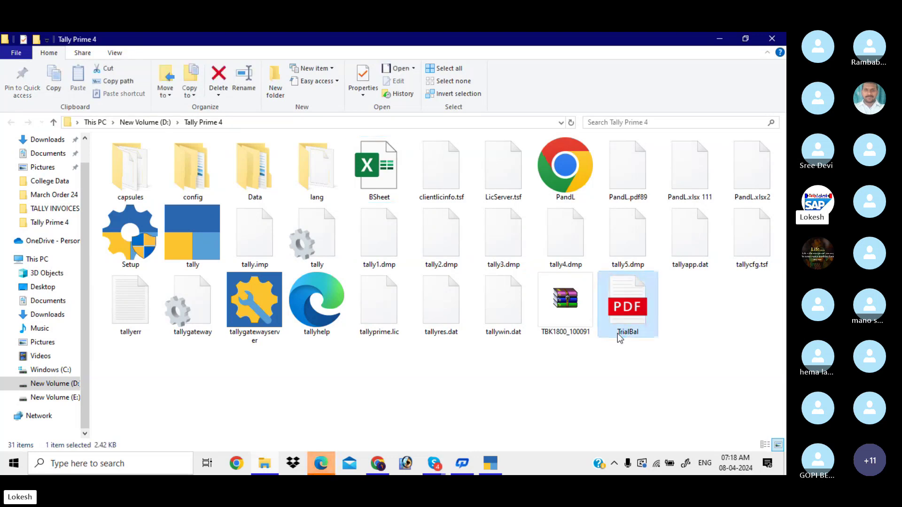
pyautogui.click(324, 464)
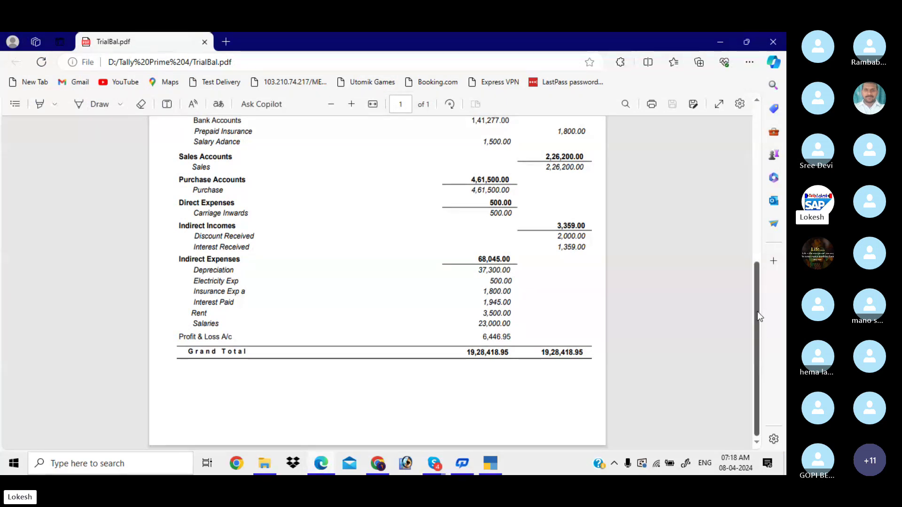
pyautogui.moveTo(759, 272); pyautogui.dragTo(762, 134)
pyautogui.moveTo(761, 165); pyautogui.dragTo(759, 141)
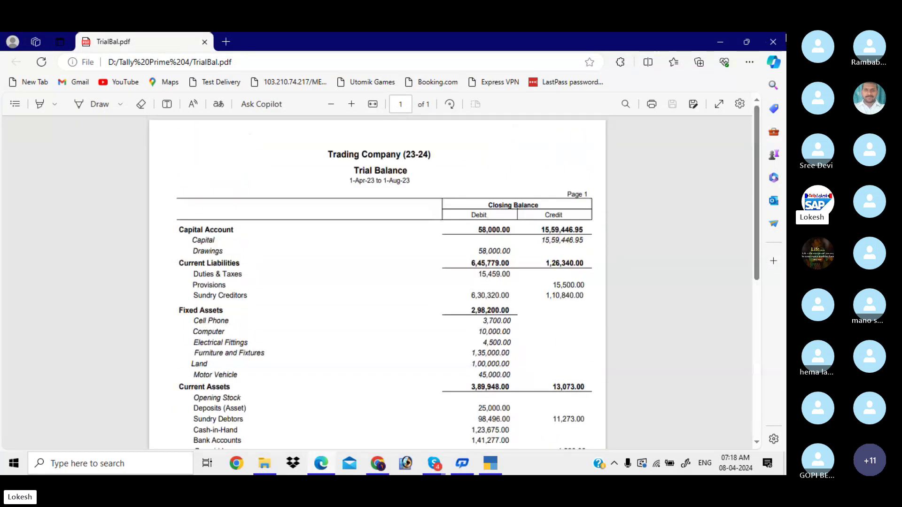
pyautogui.click(773, 41)
# Delete the TrialBal PDF and the BSheet Excel file from the Tally Prime 4 folder, and close the folder window.
pyautogui.doubleClick(637, 298)
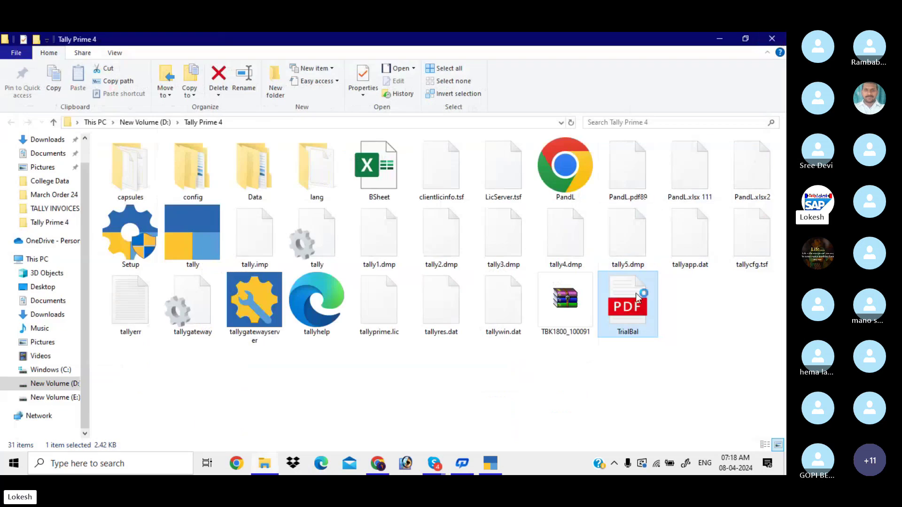
pyautogui.press('Delete')
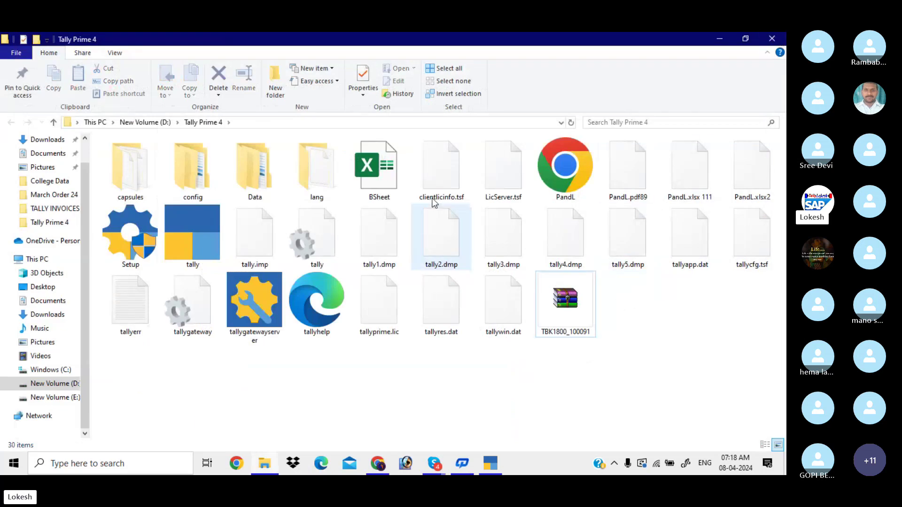
pyautogui.click(388, 181)
pyautogui.press('Delete')
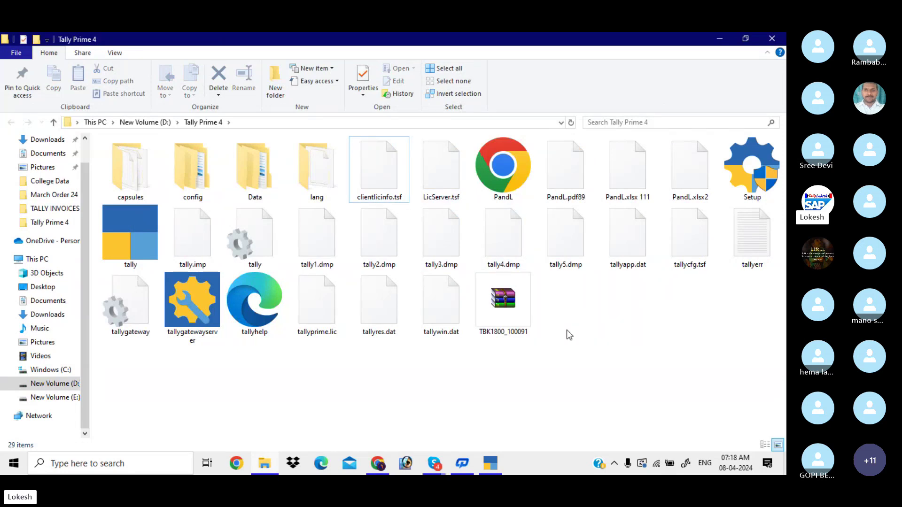
pyautogui.click(771, 39)
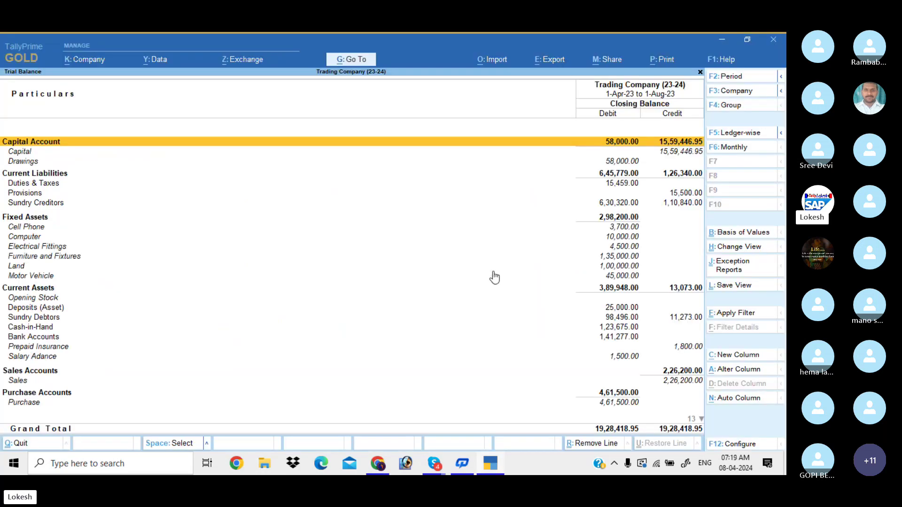
# Close the Trial Balance and the additional reports list to return to the Gateway of Tally.
pyautogui.press('Escape')
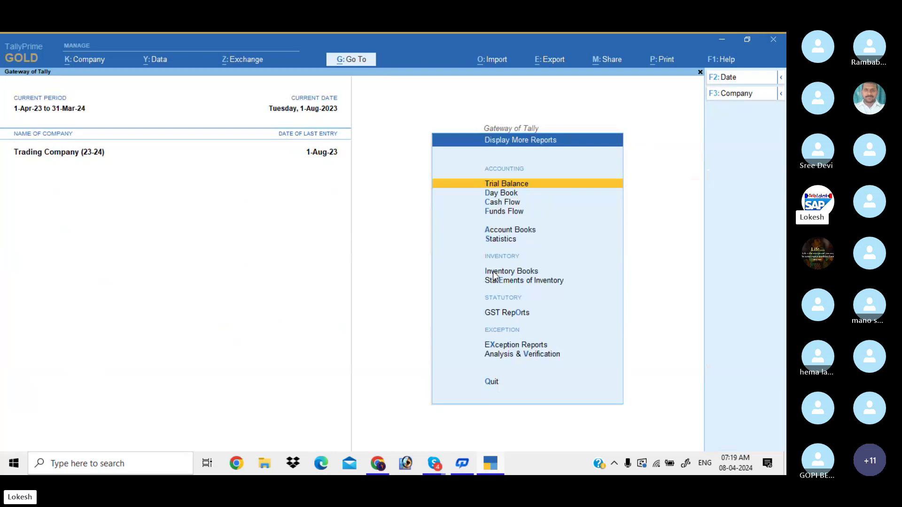
pyautogui.press('Escape')
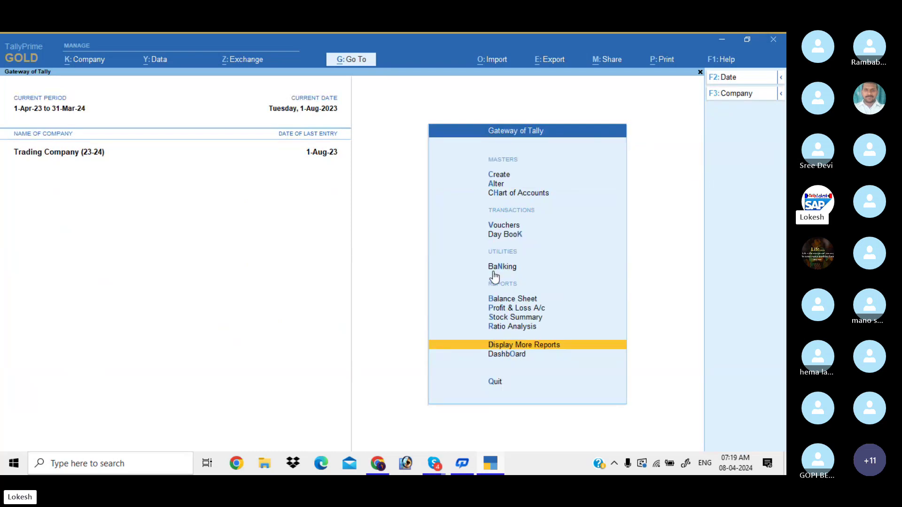
pyautogui.press('Escape')
pyautogui.press('Escape')
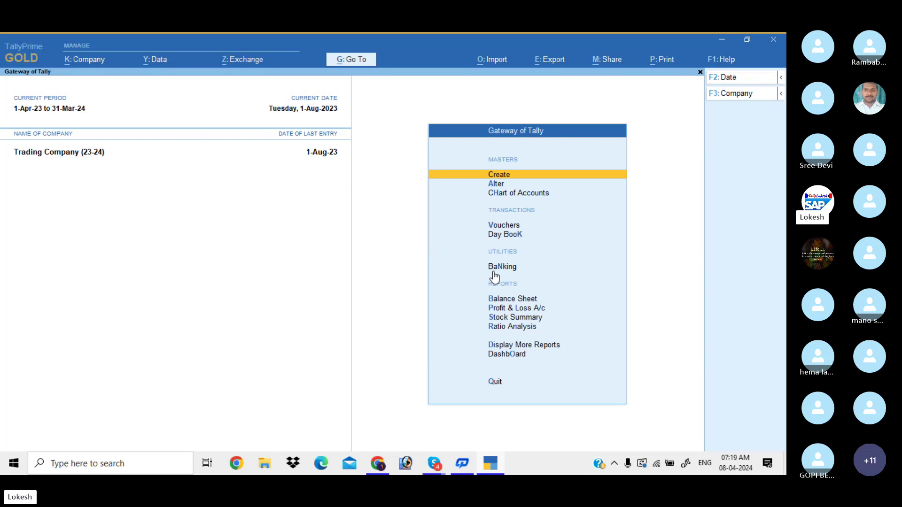
# Switch to the Skype group call window and dismiss the recording notice.
pyautogui.moveTo(436, 465)
pyautogui.click(421, 423)
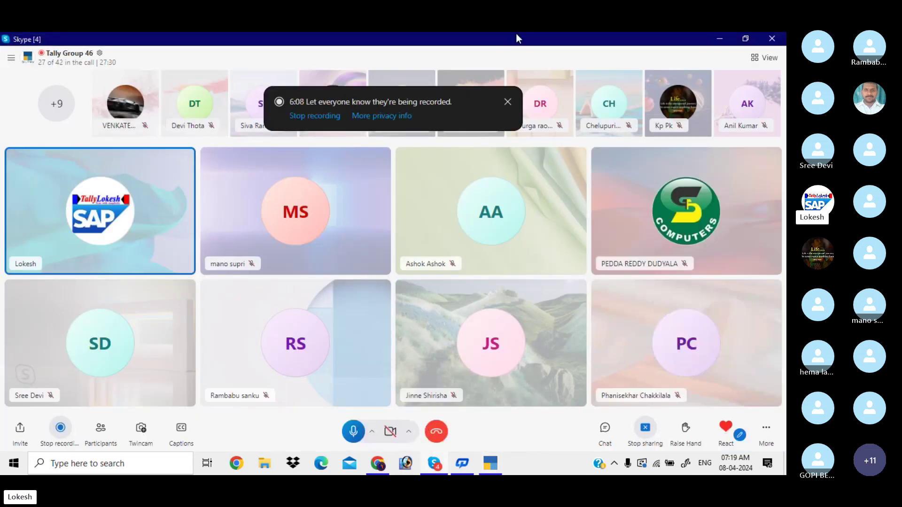
pyautogui.click(509, 102)
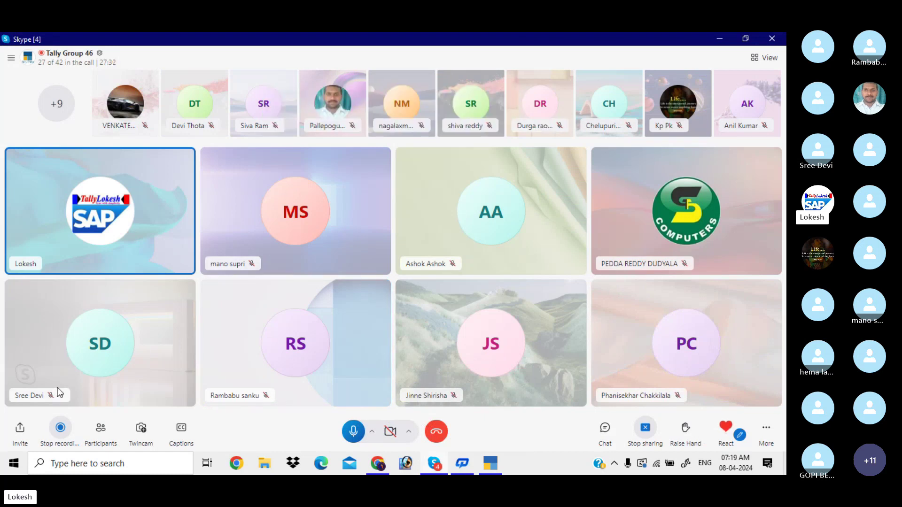